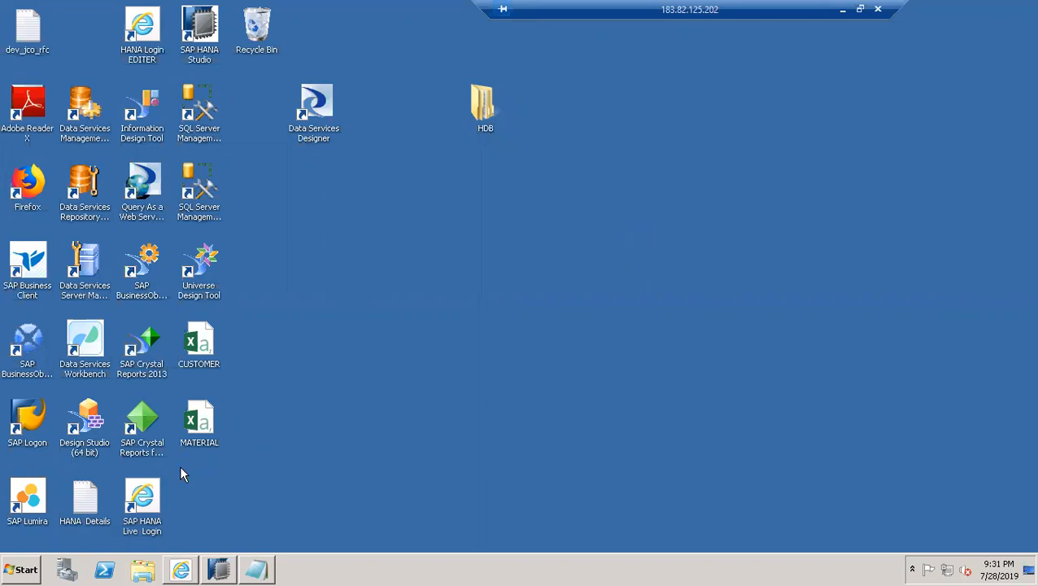
Launch SAP Lumira from its desktop shortcut and restore its maximized window to a smaller size
right_click(34, 503)
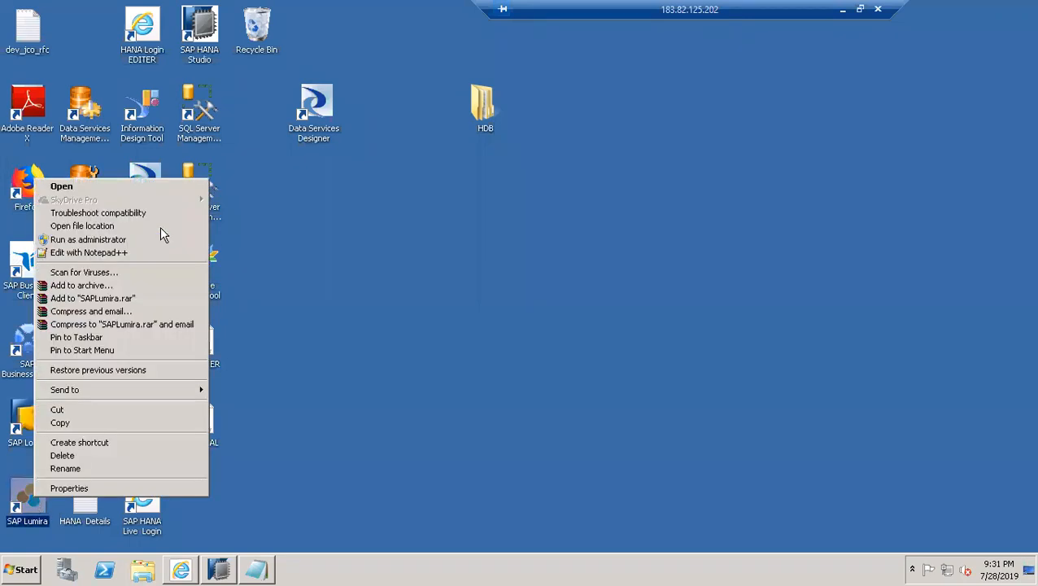
click(171, 189)
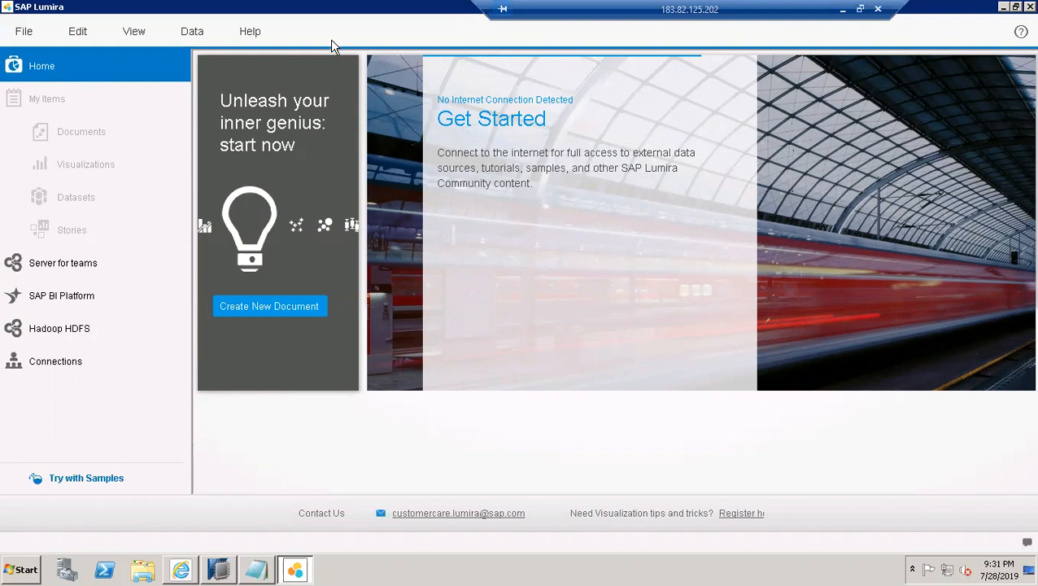
click(1015, 7)
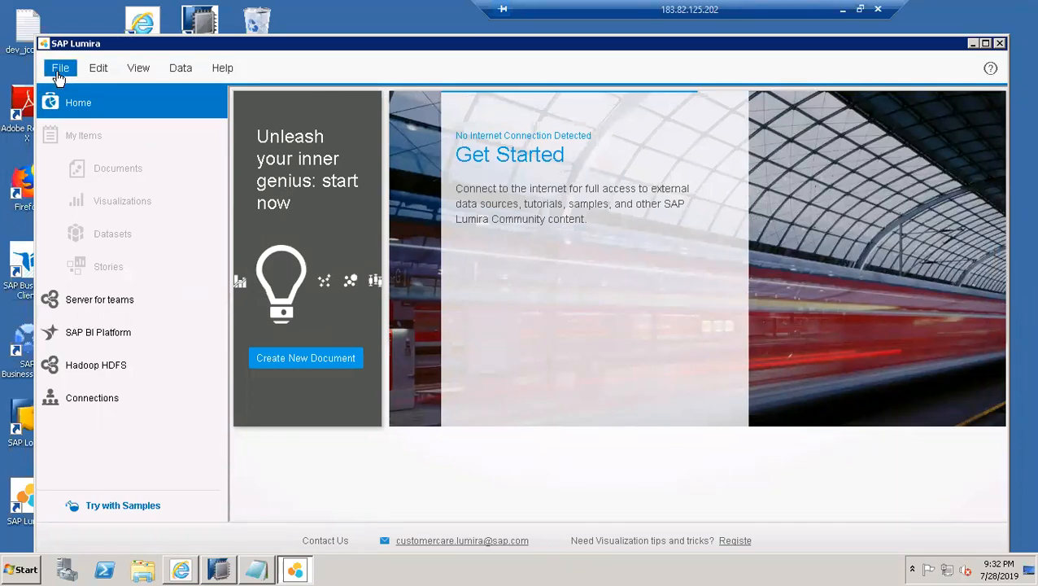
Create a new document with Connect to SAP HANA as the dataset source and proceed to the connection settings
click(314, 358)
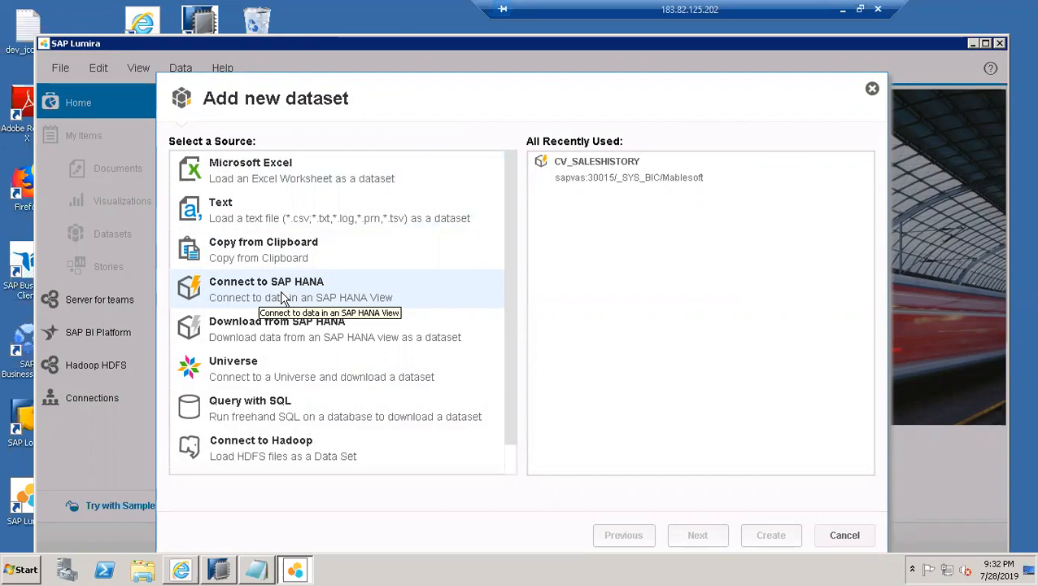
click(283, 299)
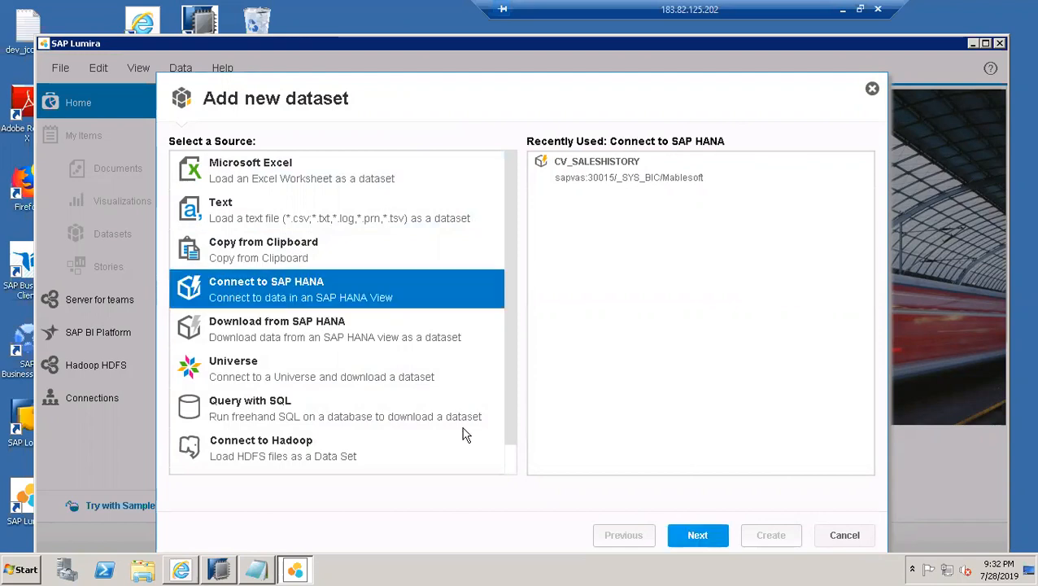
click(679, 534)
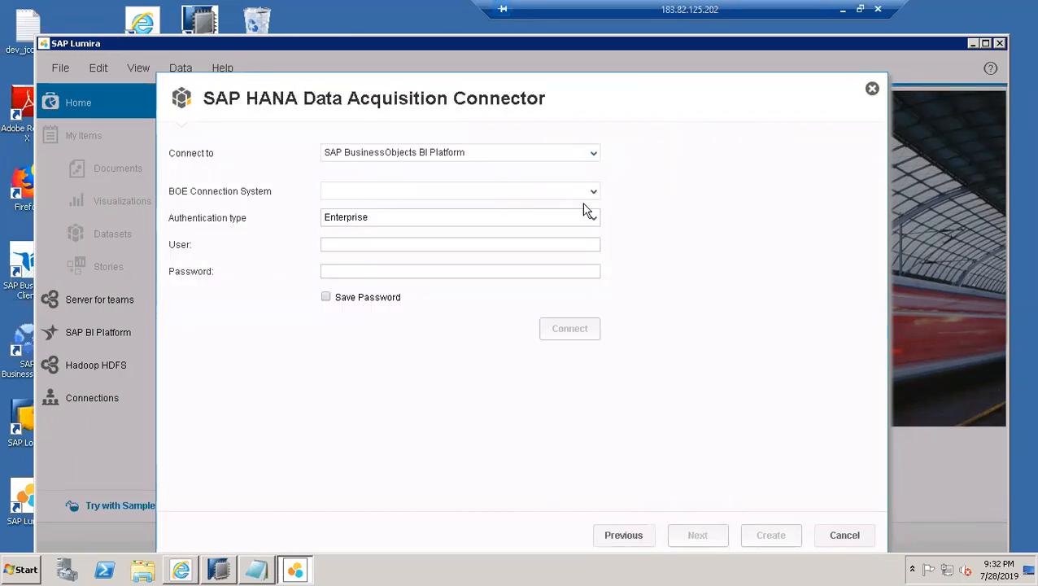
Set the connector to connect to HANA and choose sapvas:30015 as the server
click(593, 157)
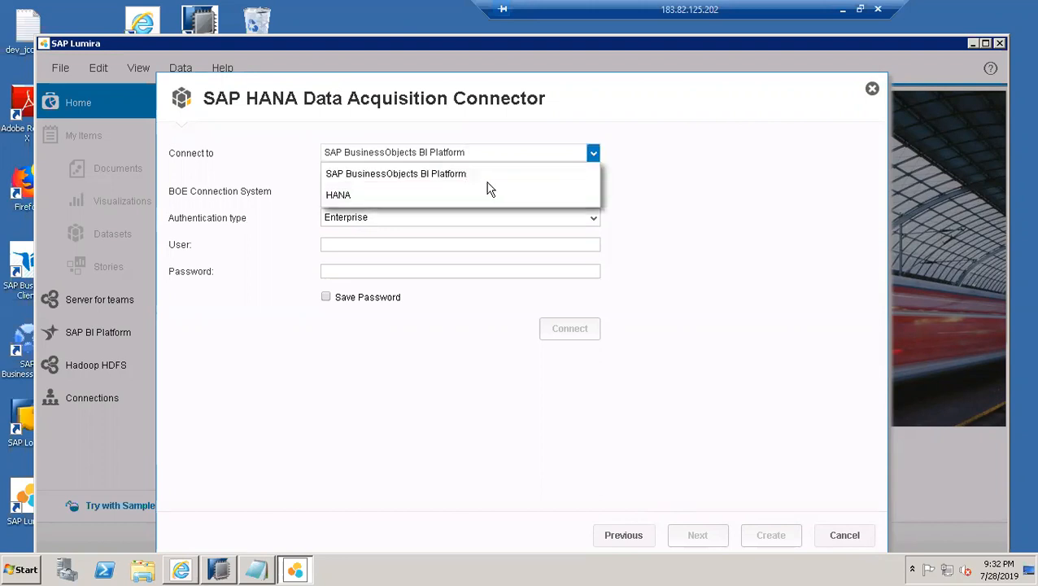
click(464, 200)
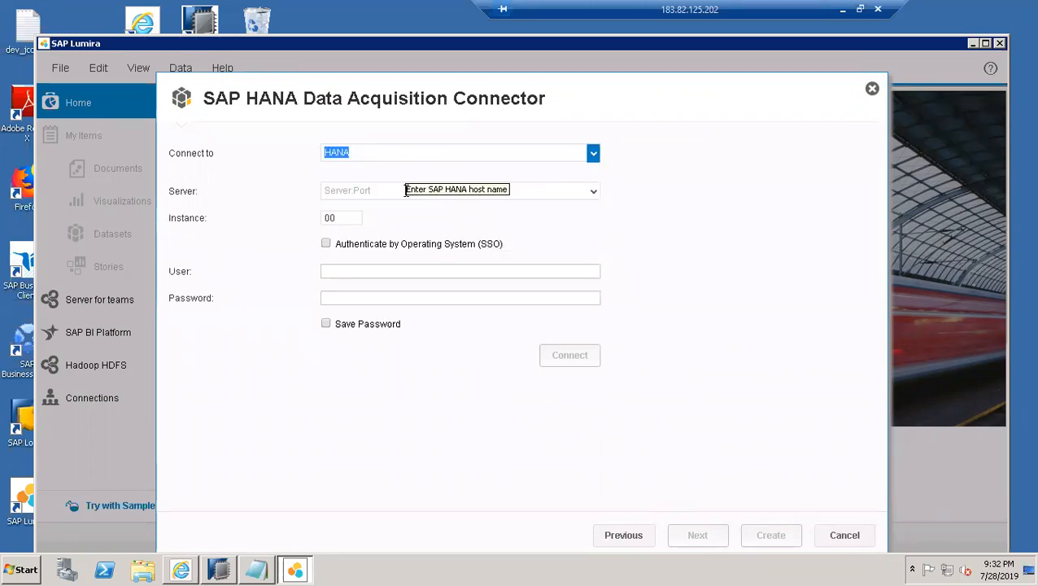
click(406, 191)
click(593, 191)
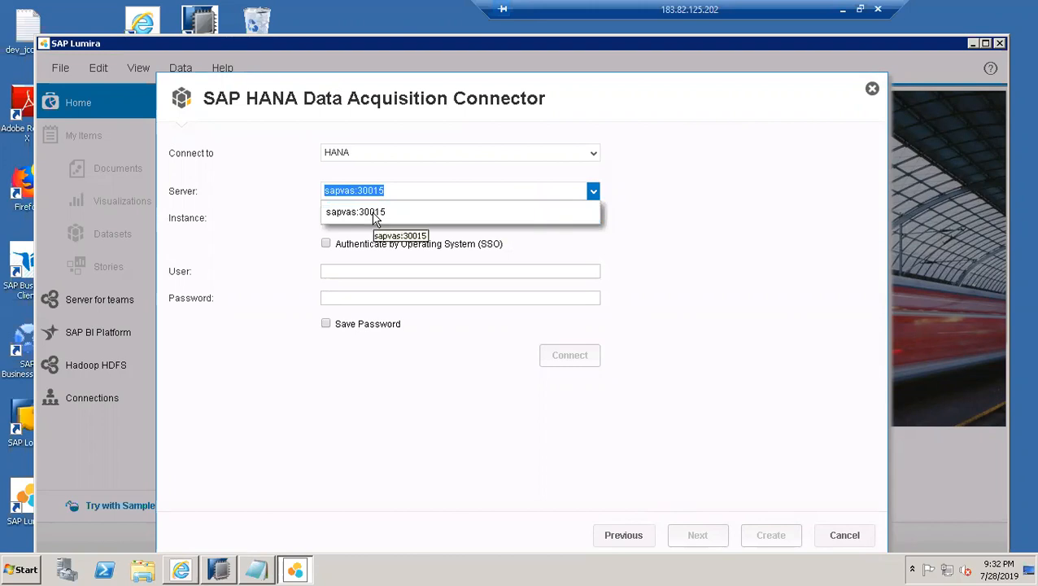
click(374, 218)
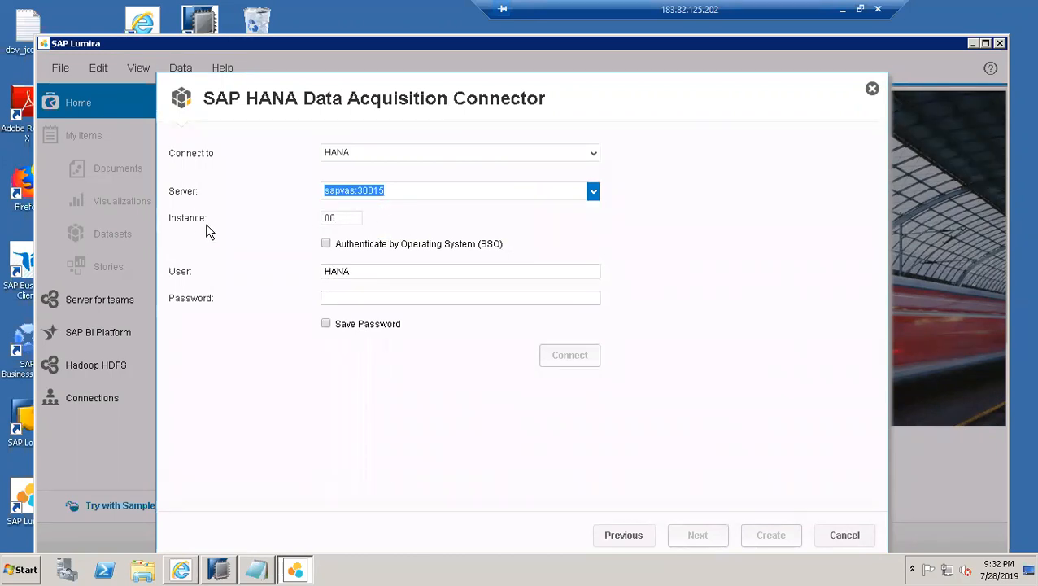
Enter the account password for the HANA connection and connect to the server
click(364, 295)
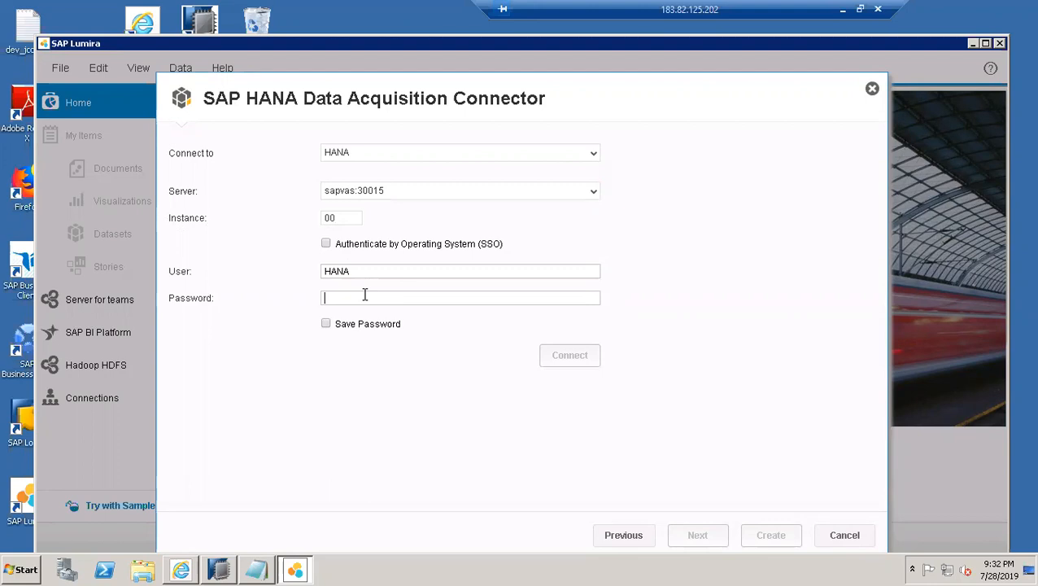
text(••••••••)
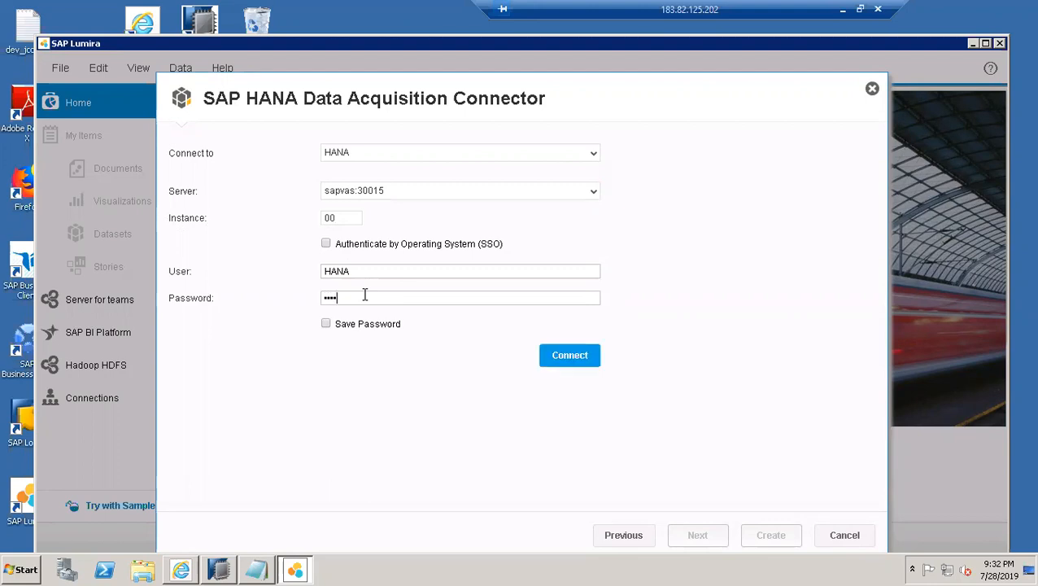
click(570, 358)
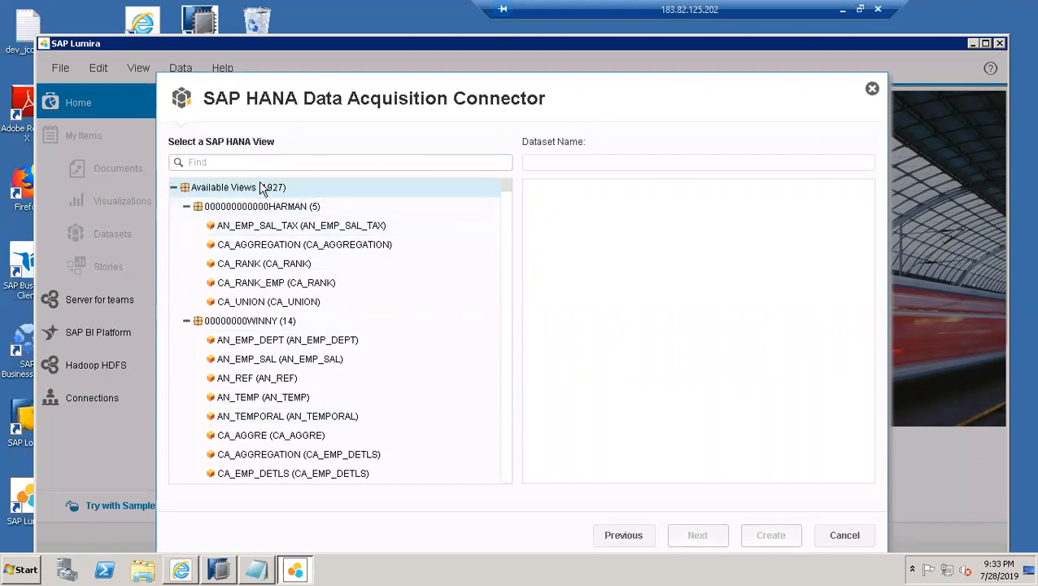
Switch to the running SAP HANA Studio session to look up the view for the dataset
click(277, 164)
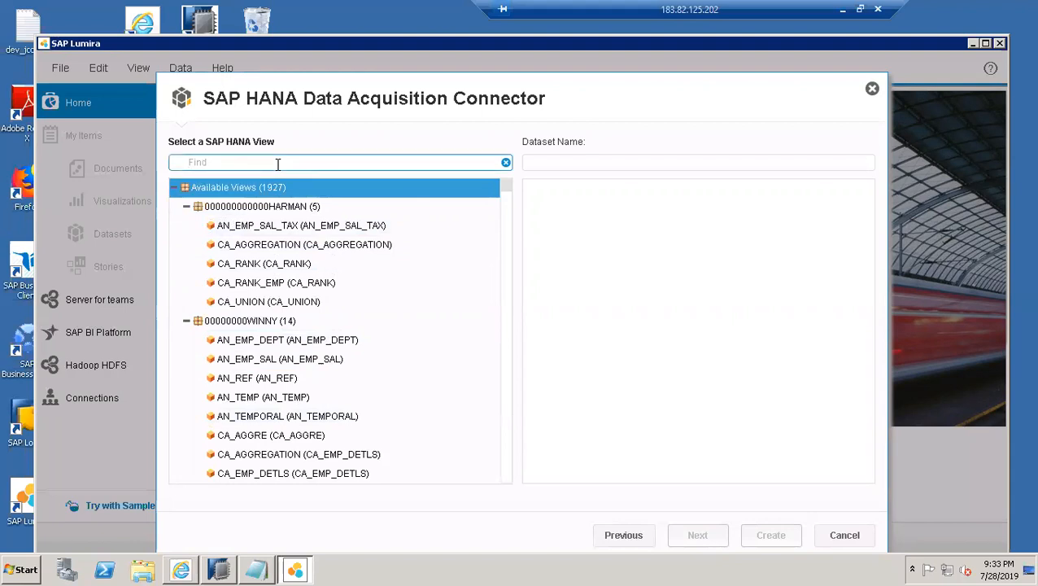
click(205, 30)
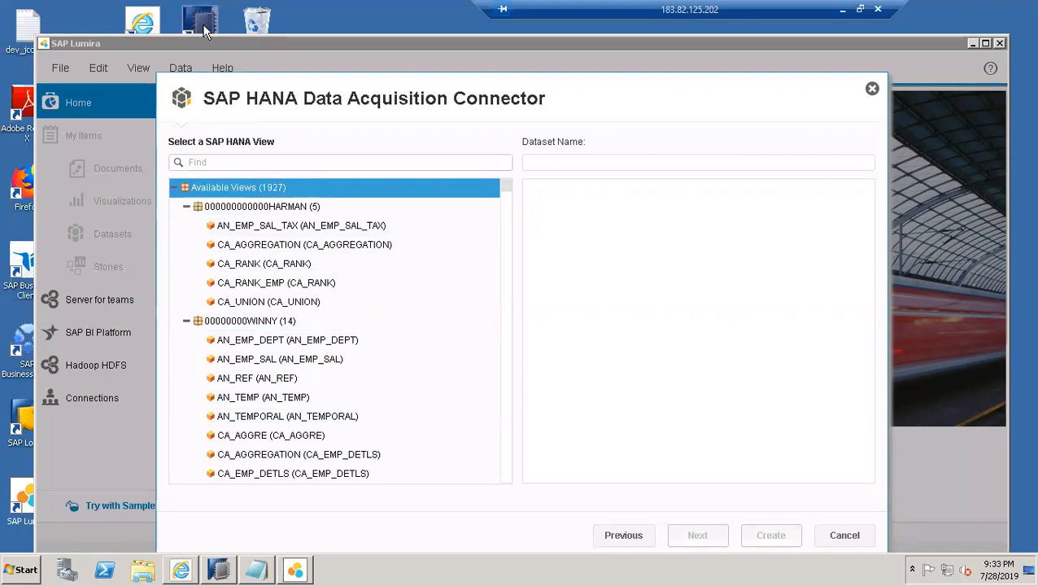
right_click(202, 24)
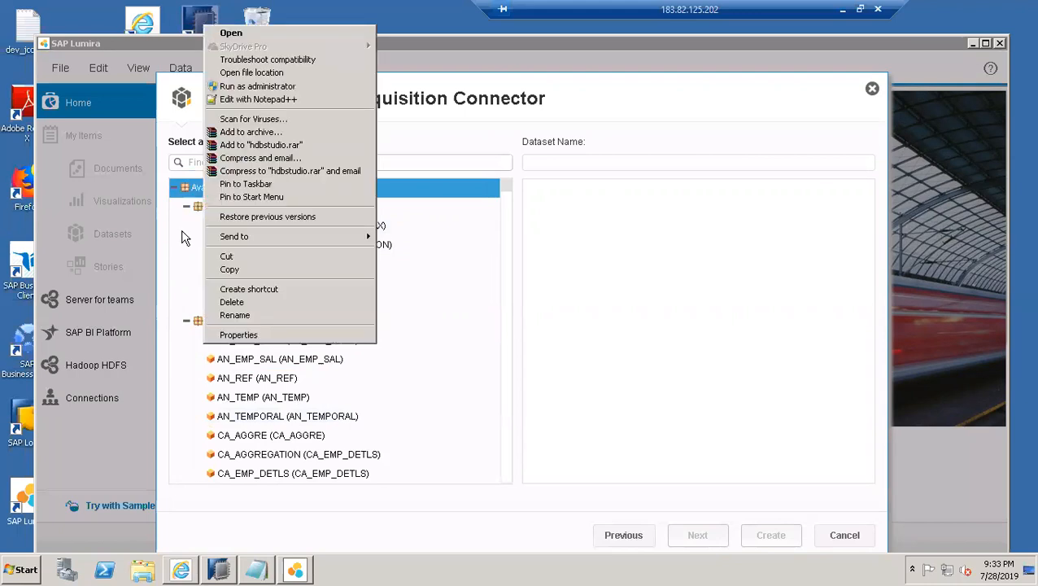
click(218, 569)
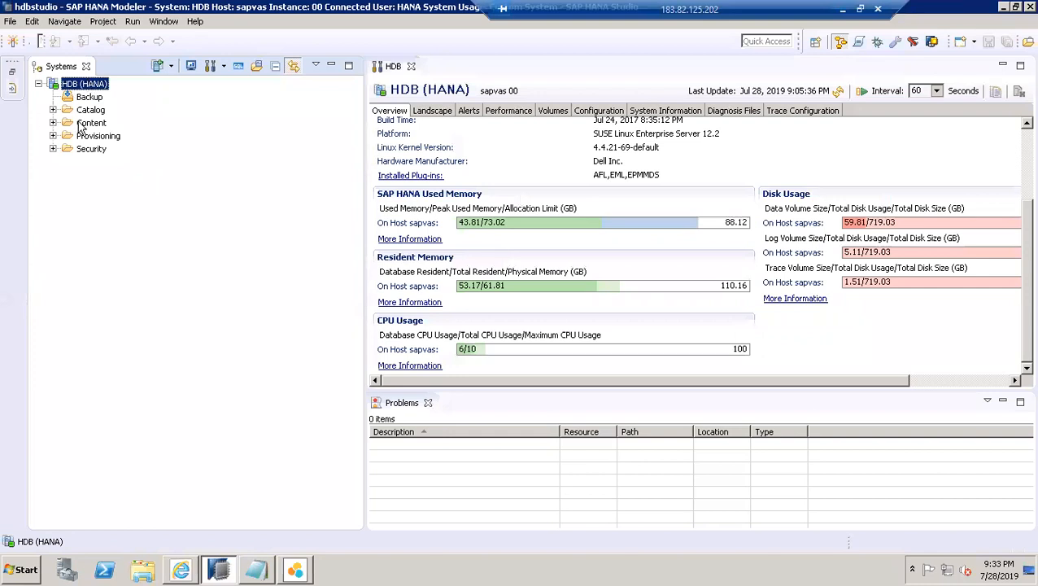
Expand the HDB system's Content folder, find the Mablesoft package and expand it
click(52, 123)
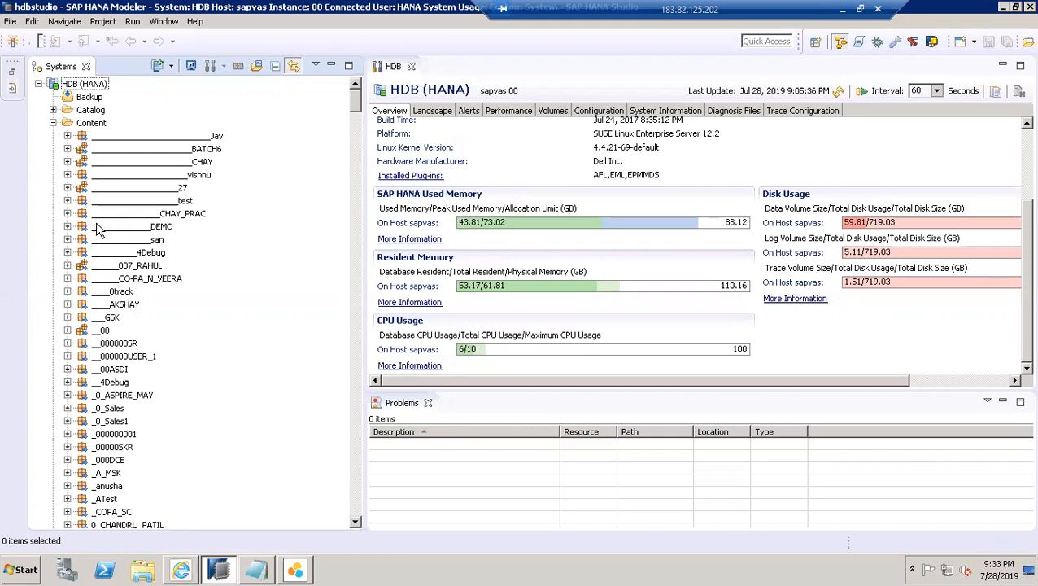
click(128, 304)
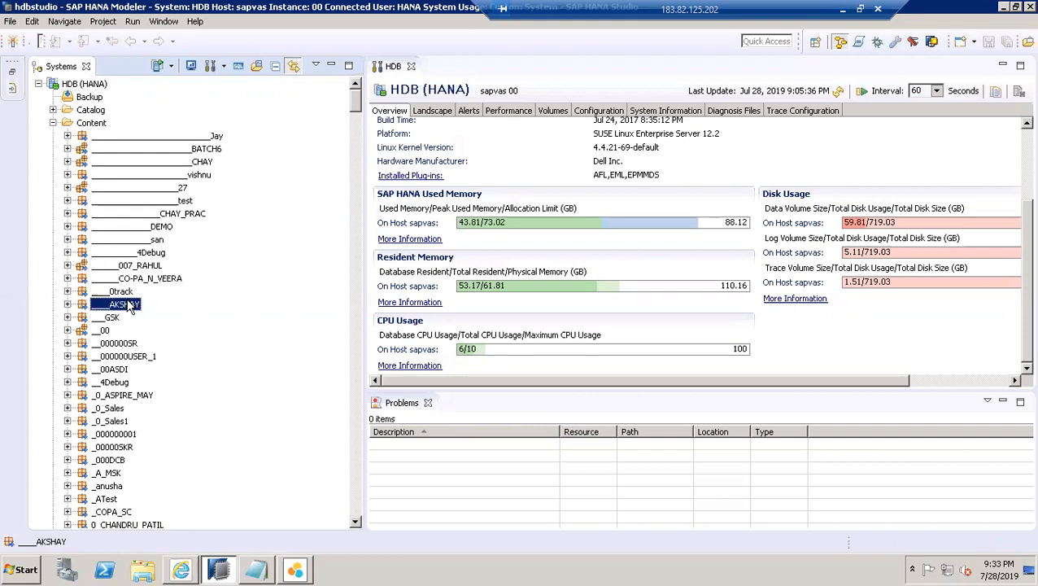
key(m)
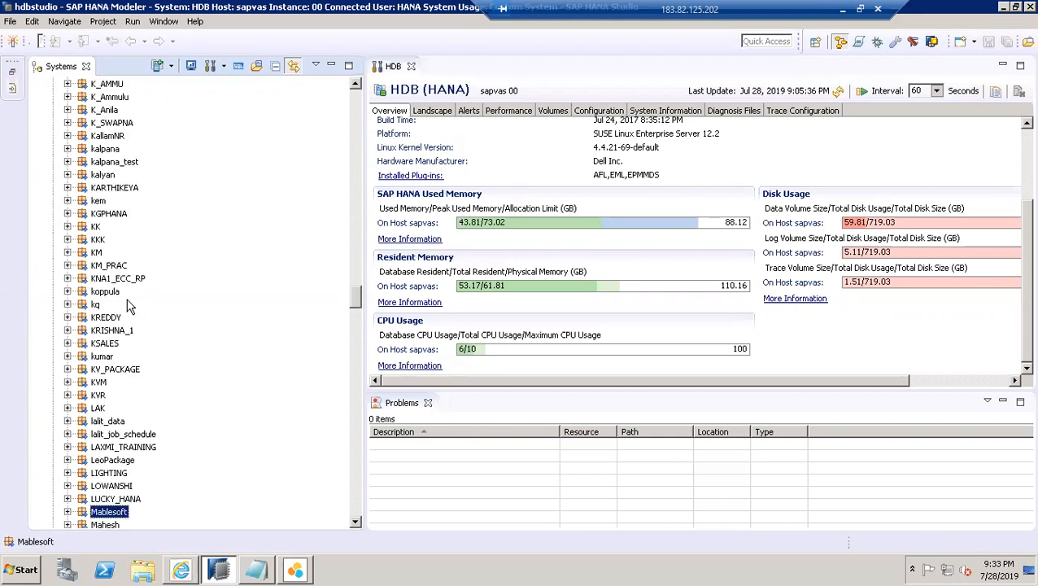
key(Right)
key(Down)
key(Down)
key(Down)
key(Up)
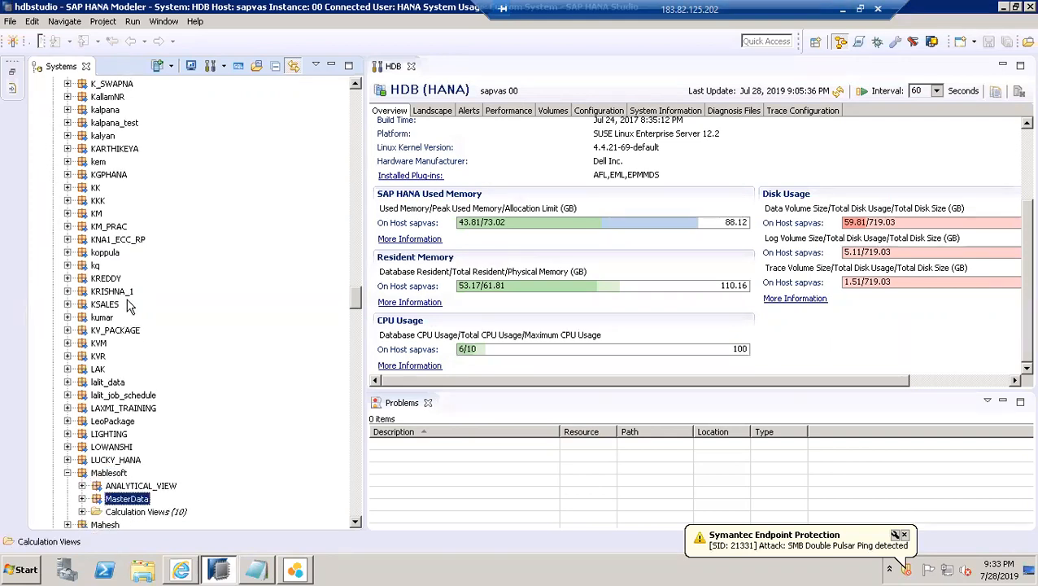
Examine the analytic views in Mablesoft's ANALYTICAL_VIEW package and collapse the Analytic Views folder again
key(Up)
key(Right)
key(Down)
key(Right)
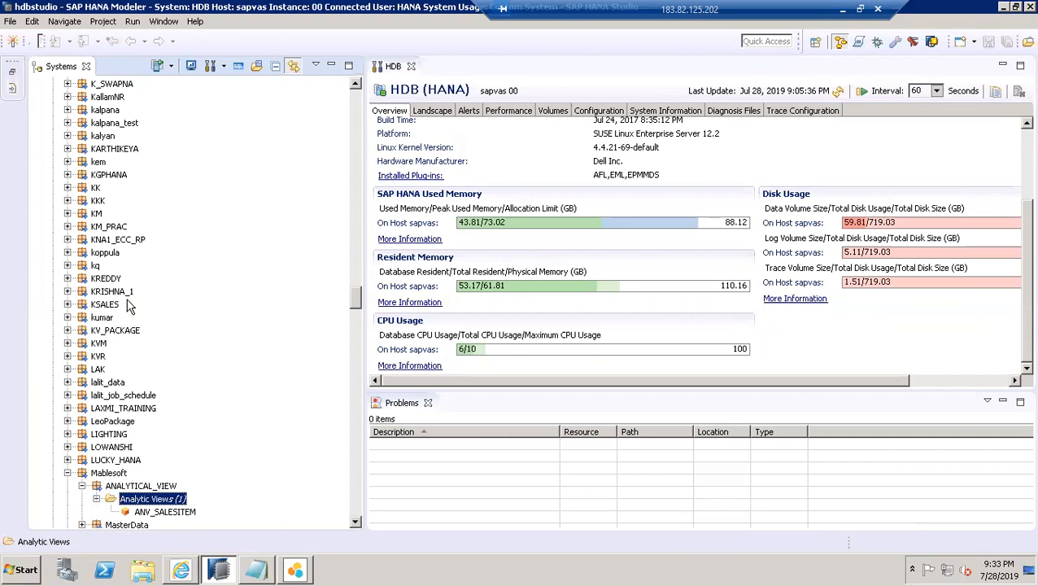
key(Left)
key(Up)
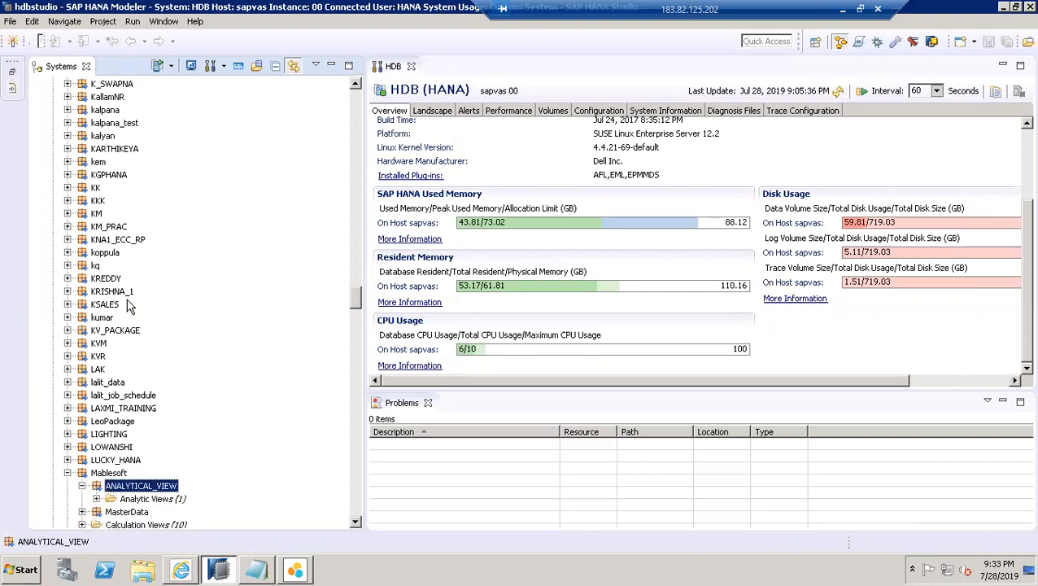
Expand the MasterData package, examine its attribute views and collapse the Attribute Views folder again
key(Down)
key(Down)
key(Right)
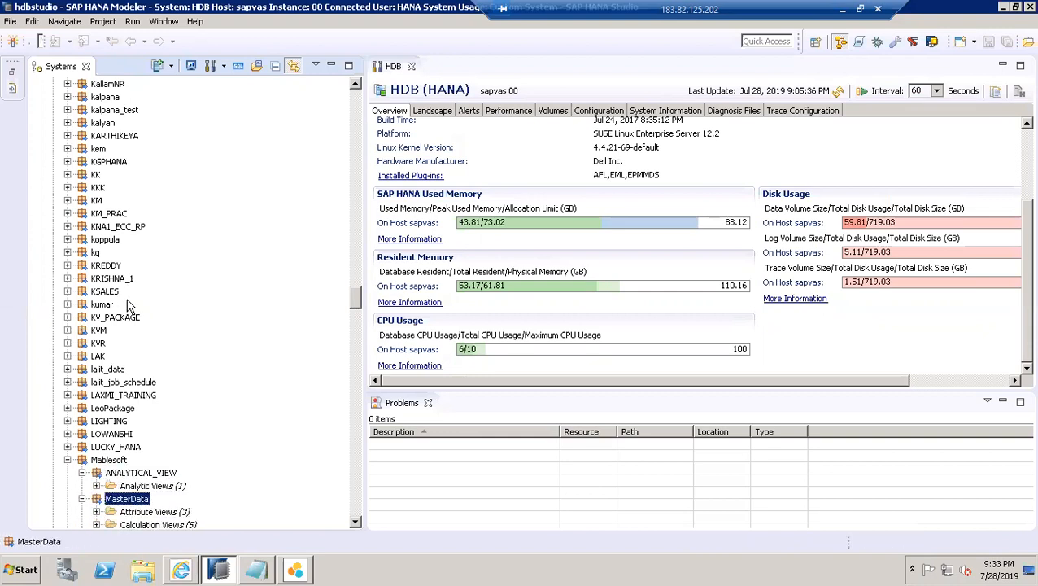
key(Down)
key(Down)
key(Down)
key(Up)
key(Up)
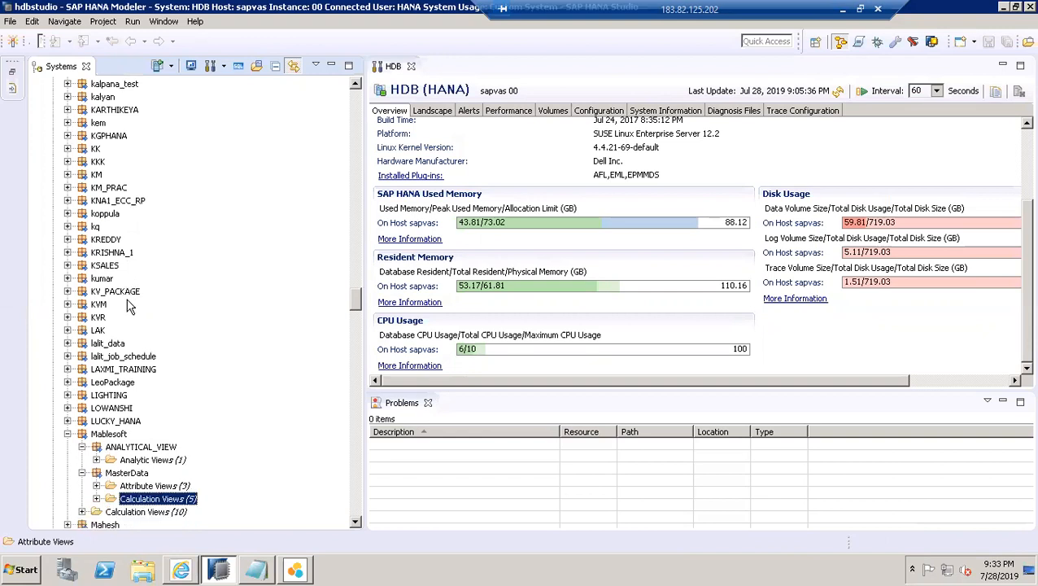
key(Right)
key(Down)
key(Down)
key(Down)
key(Down)
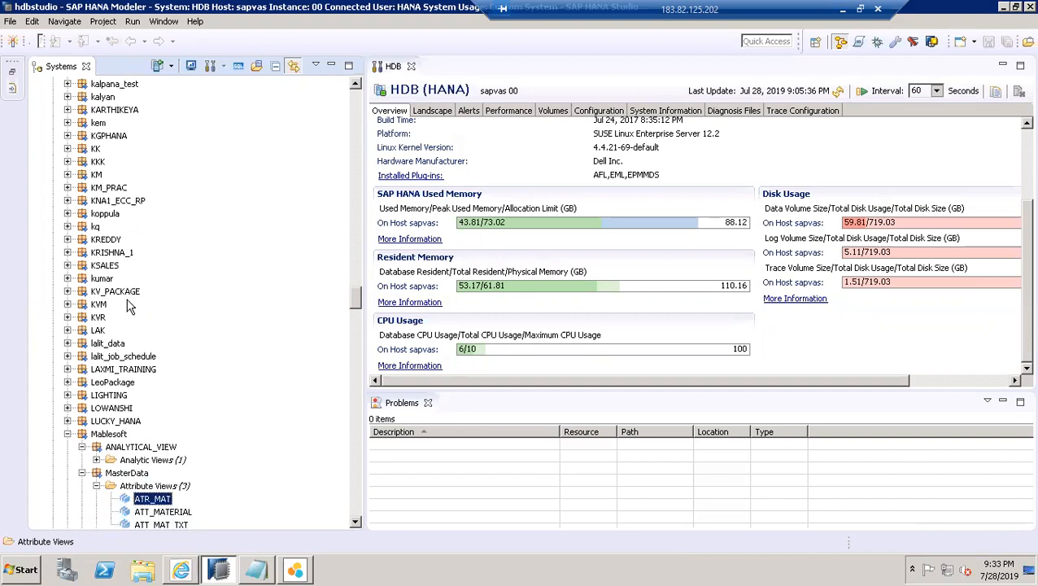
key(Up)
key(Up)
key(Up)
key(Up)
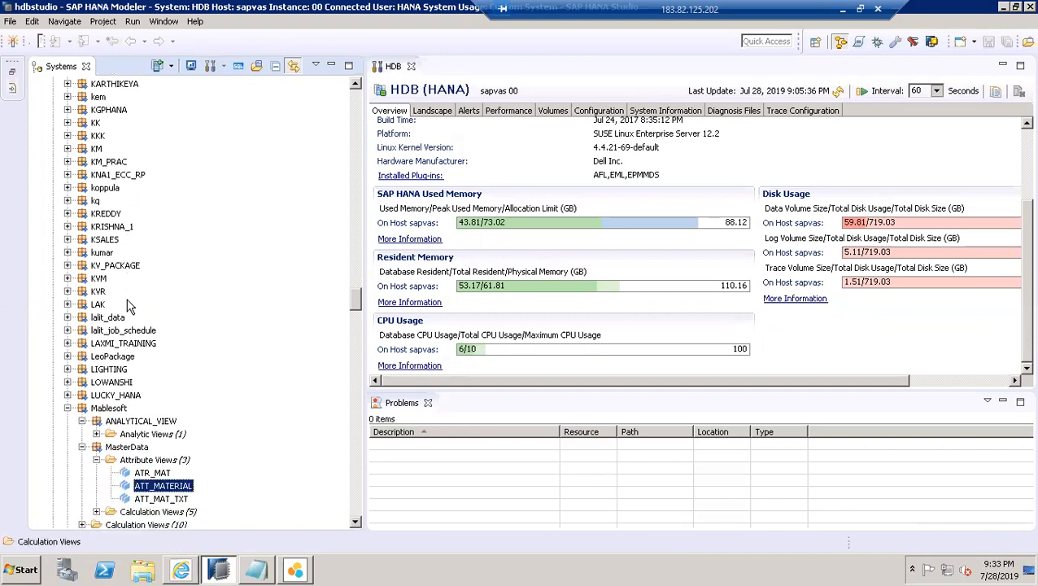
key(Left)
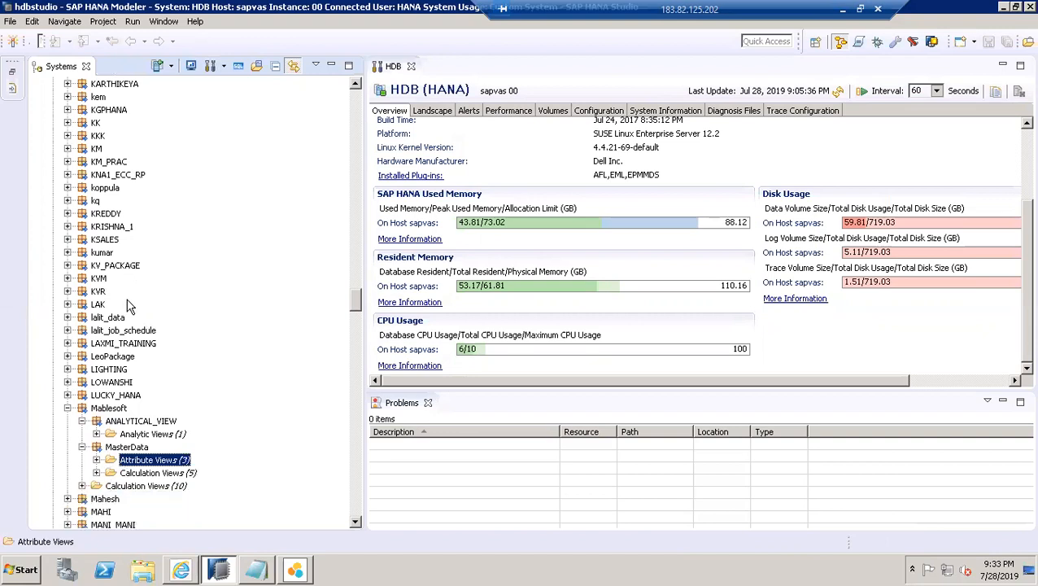
Examine the calculation views in the MasterData package and collapse that folder again
key(Down)
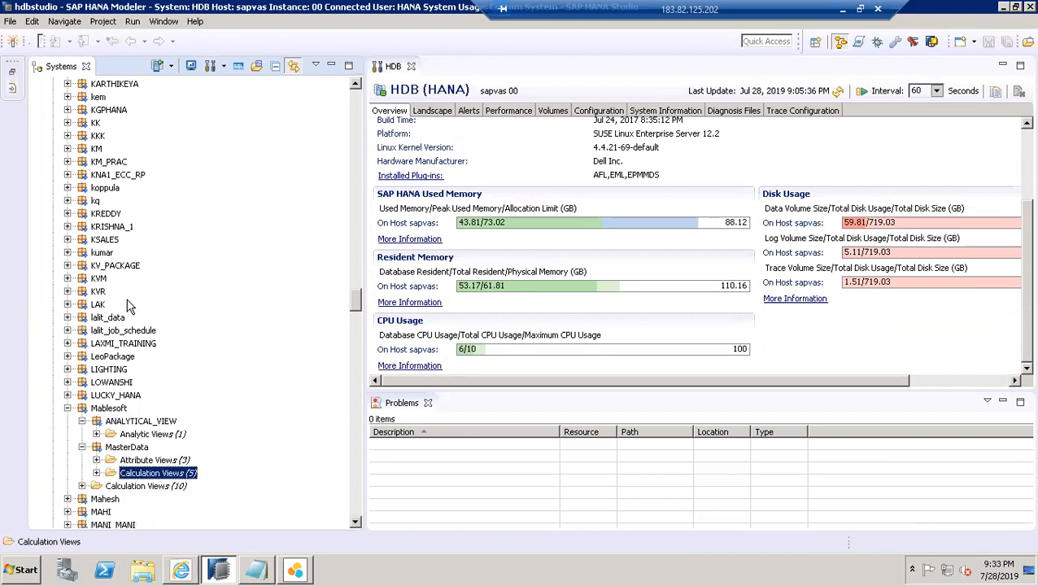
key(Right)
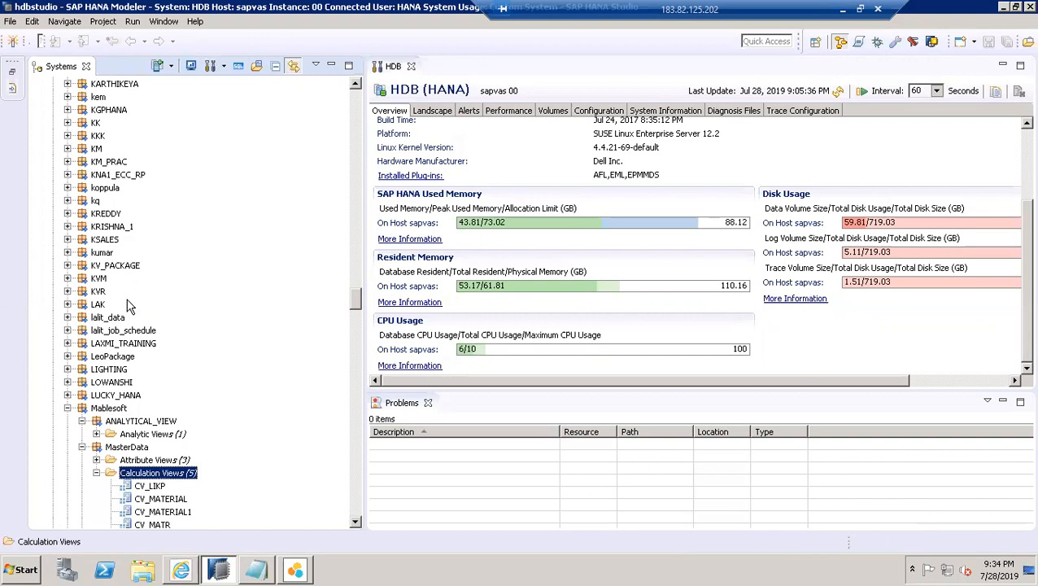
key(Left)
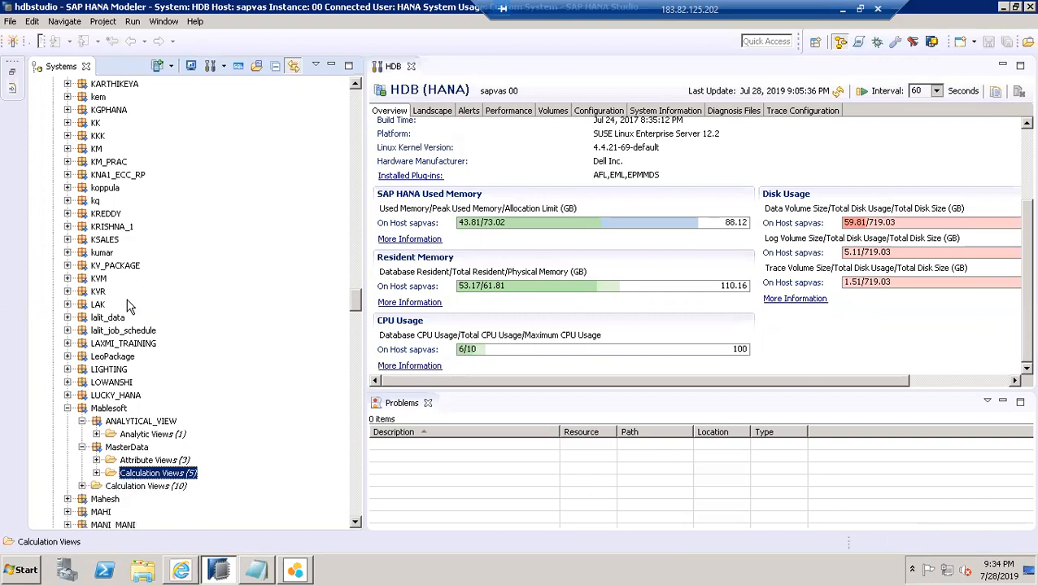
Expand the Calculation Views folder directly under Mablesoft, go through its views and select CV_SALESHISTORY
key(Down)
key(Right)
key(Down)
key(Down)
key(Down)
key(Down)
key(Down)
key(Down)
key(Down)
key(Down)
key(Down)
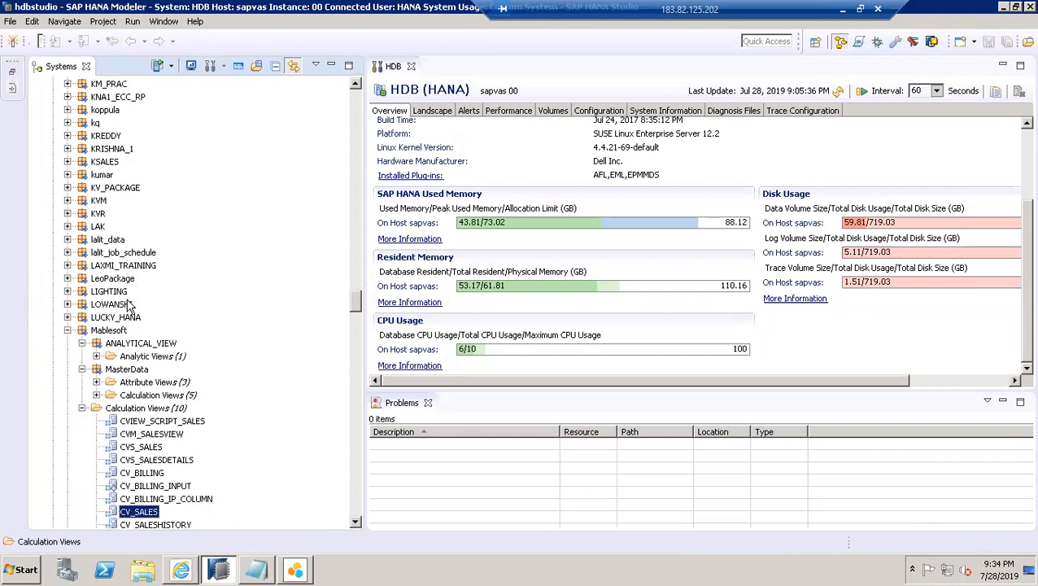
key(Down)
key(Down)
key(Up)
key(Up)
key(Up)
key(Up)
key(Up)
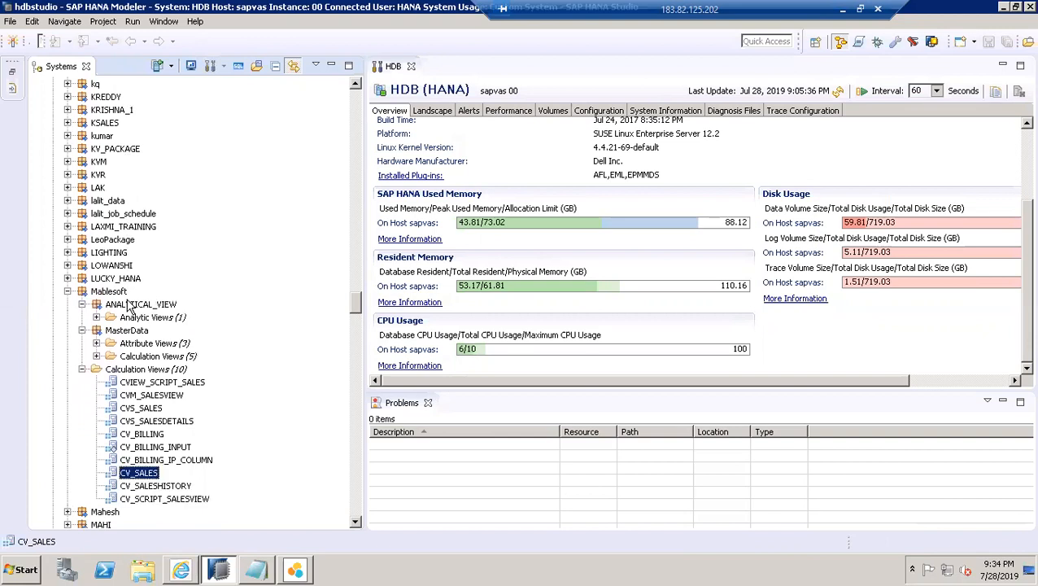
key(Up)
key(Up)
key(Up)
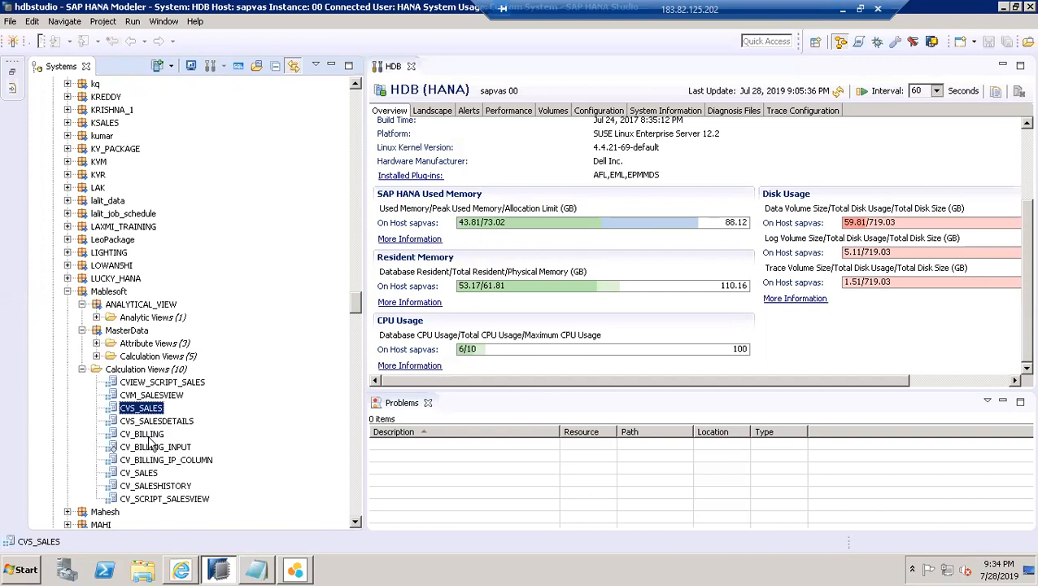
click(165, 488)
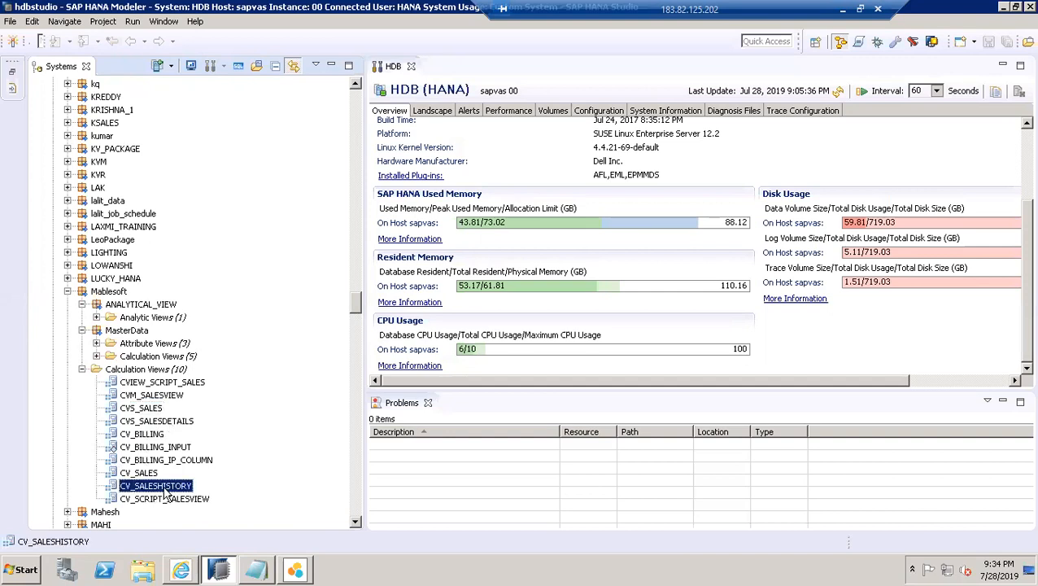
Open the CV_SALESHISTORY calculation view and close the Problems view to give its editor more room
double_click(165, 492)
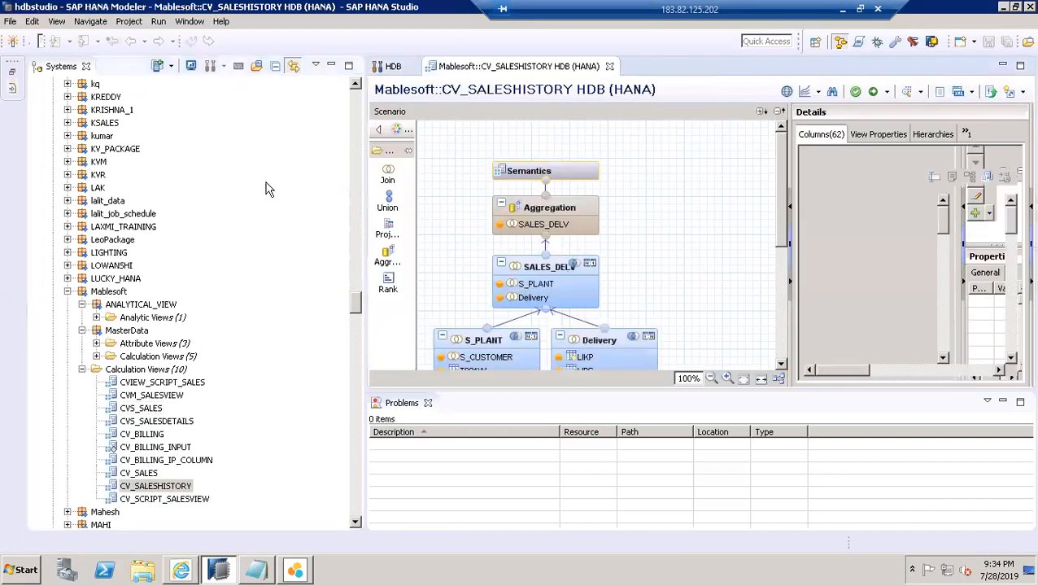
click(427, 402)
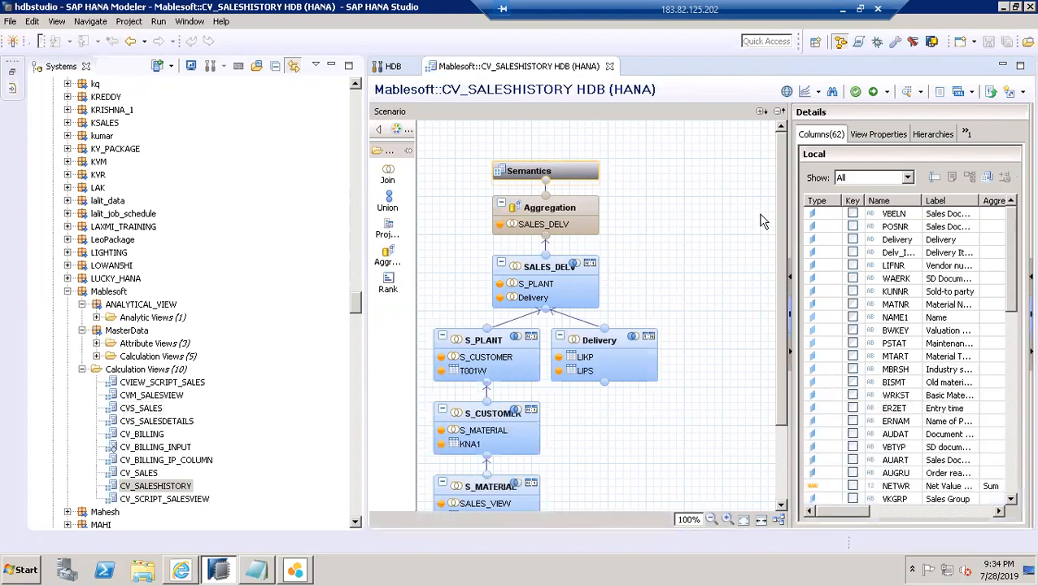
Examine the SALES_VIEW, S_MATERIAL, S_CUSTOMER, S_PLANT and Delivery join nodes in a widened Details pane, as well as the Semantics columns
scroll(778, 477, down, 3)
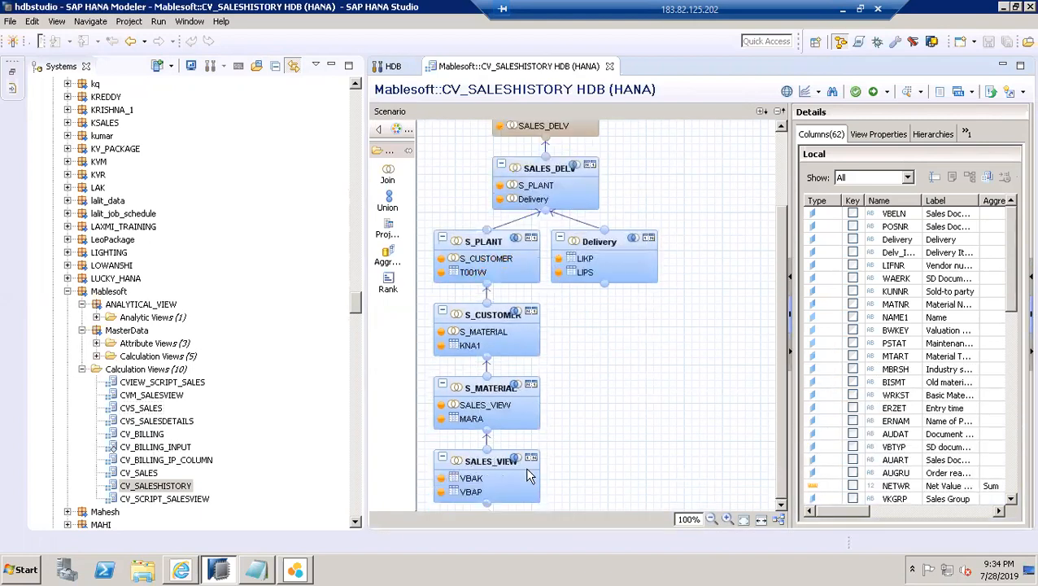
mouse_move(504, 470)
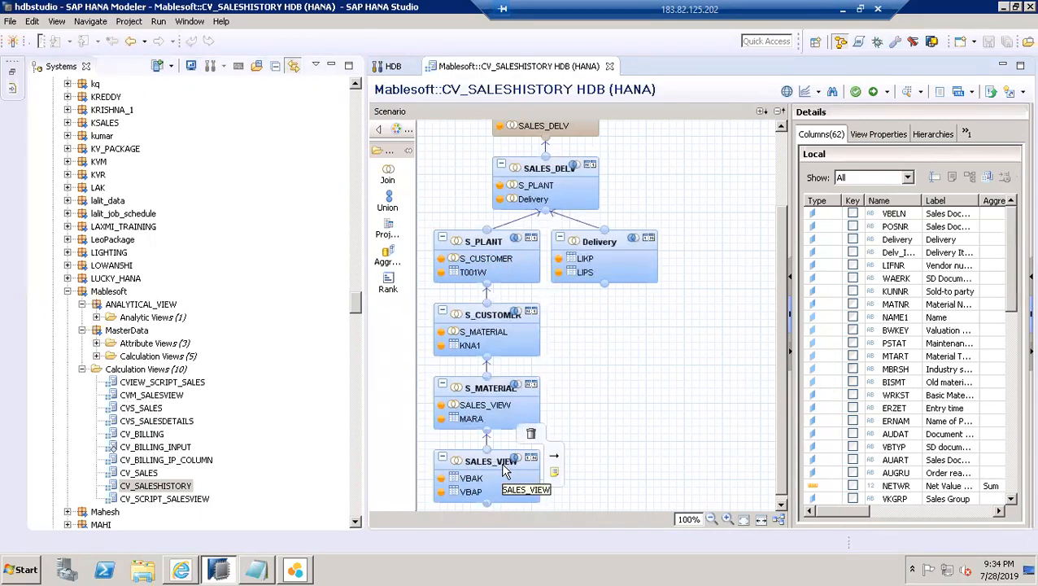
click(505, 470)
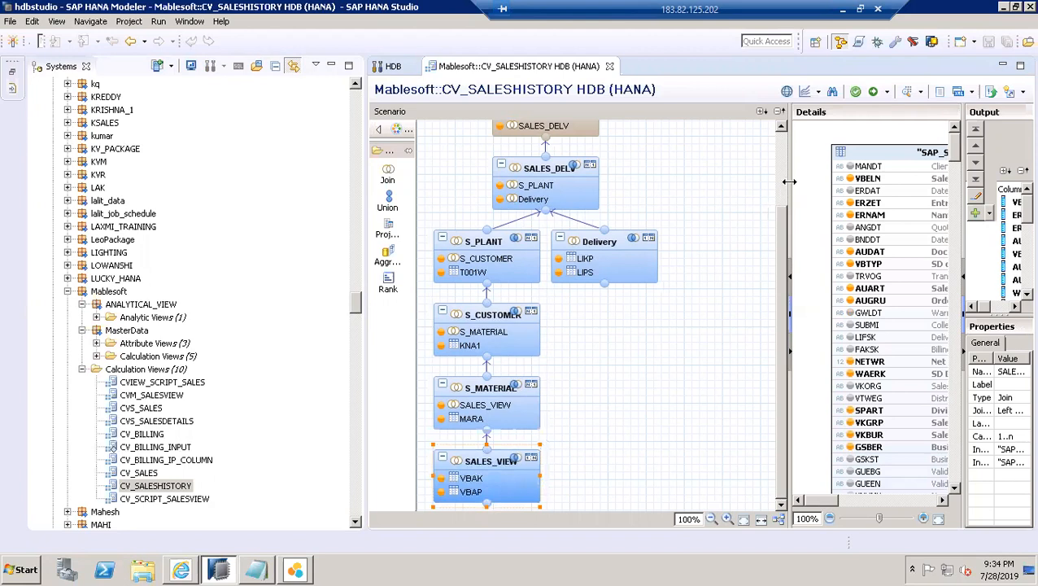
drag(789, 181, 687, 179)
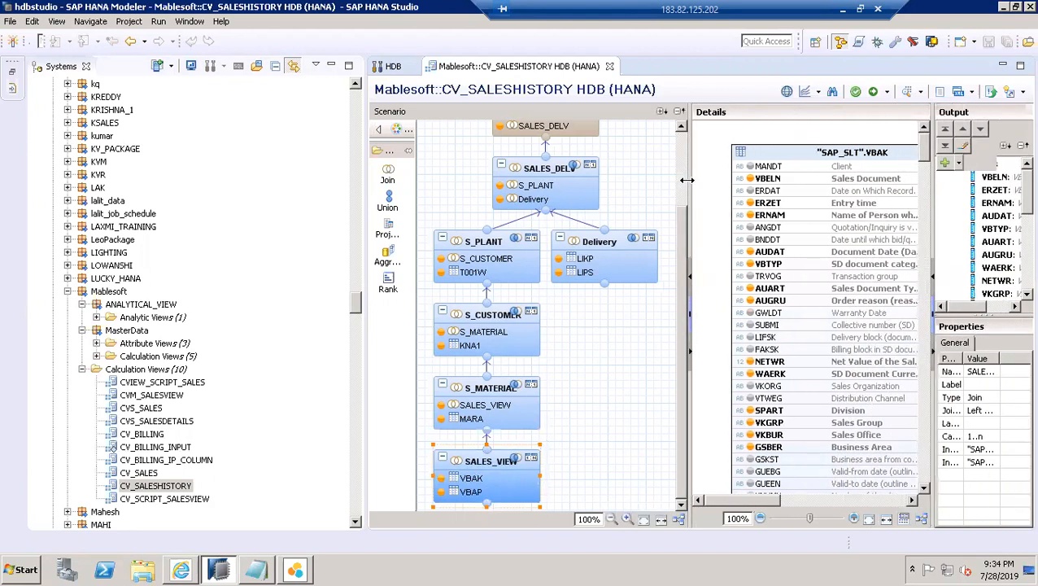
click(491, 394)
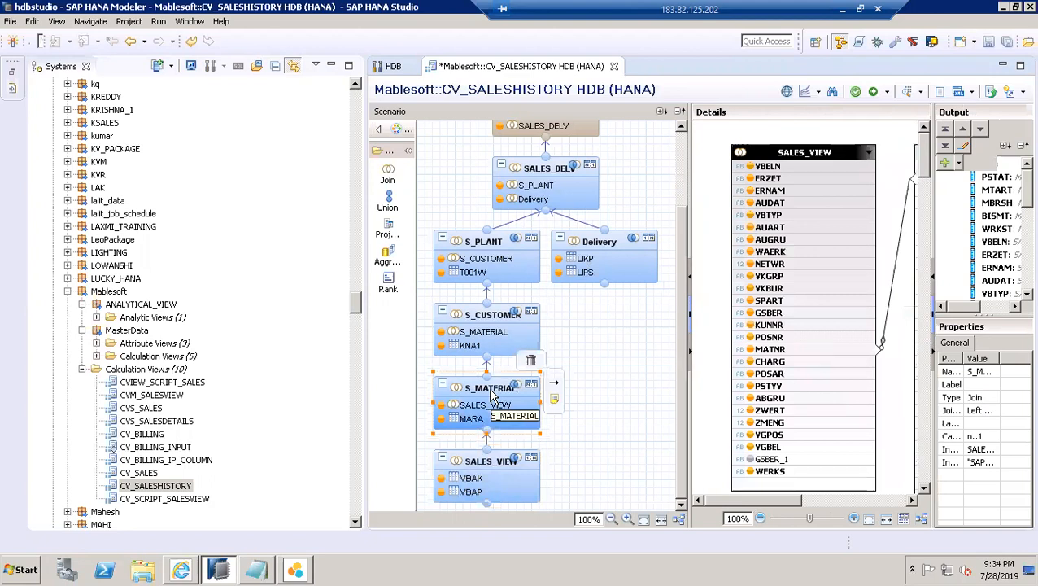
click(496, 323)
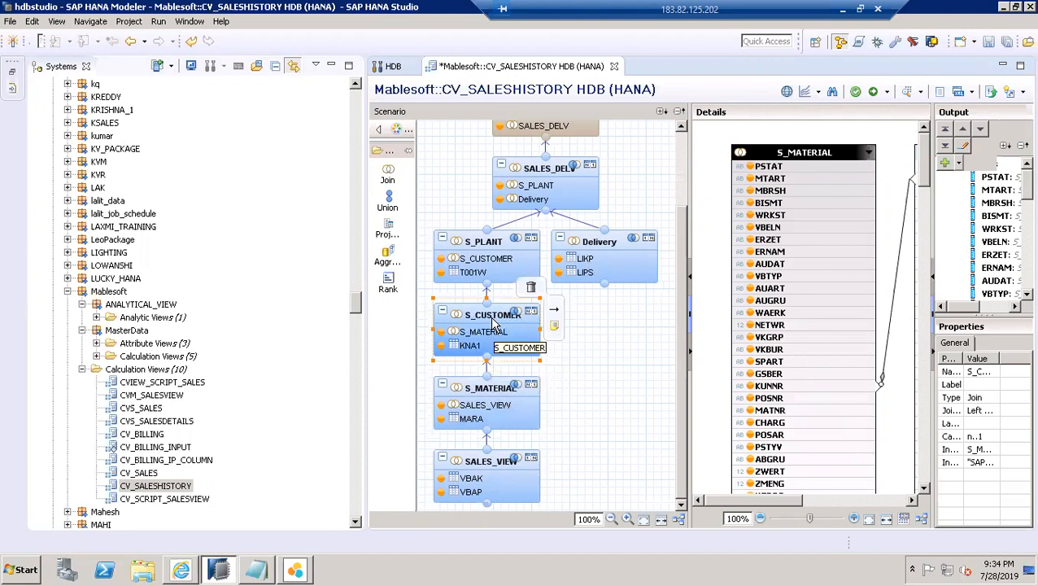
click(507, 249)
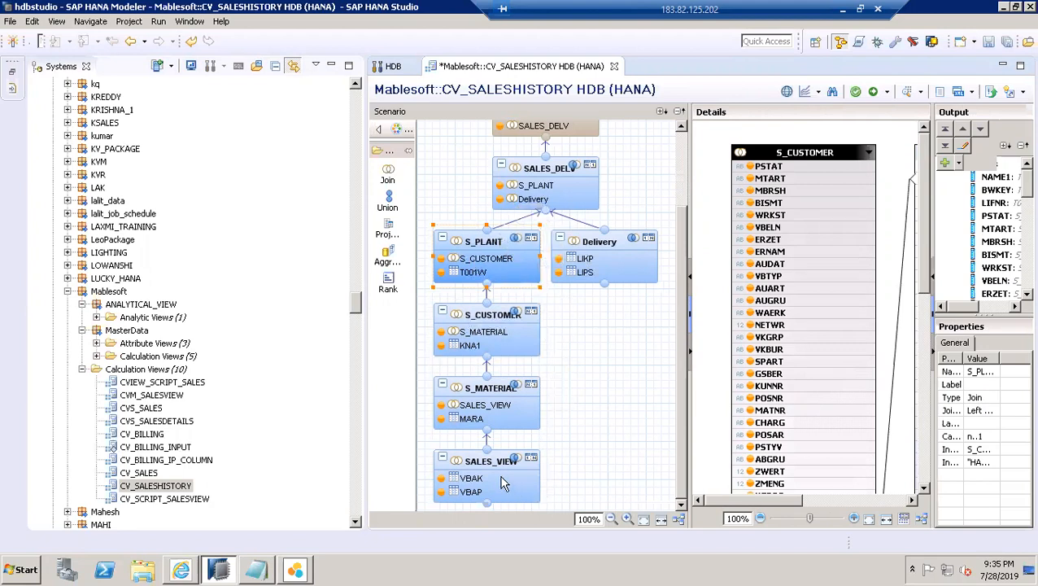
click(612, 249)
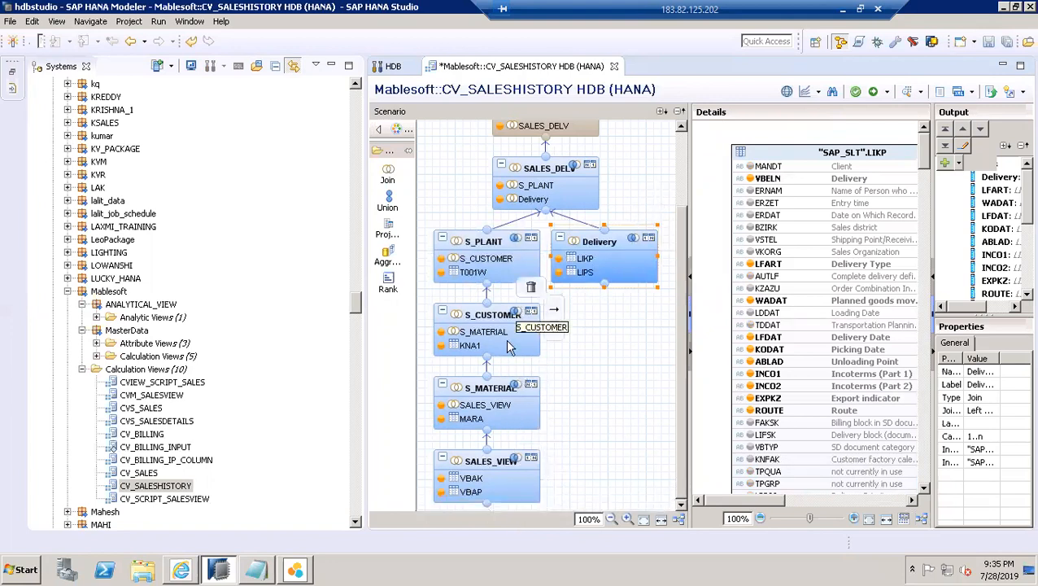
scroll(680, 158, up, 3)
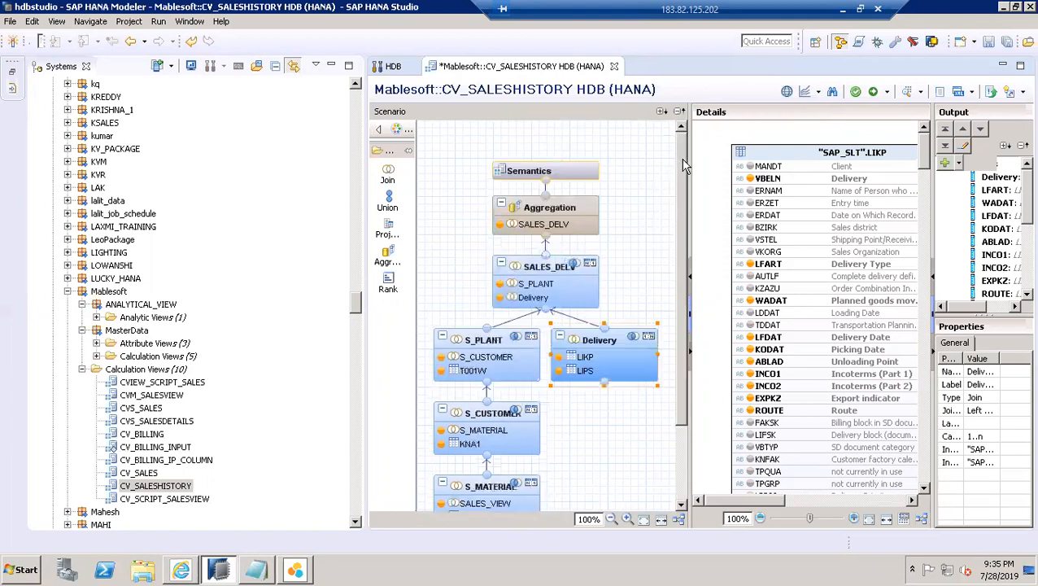
click(560, 171)
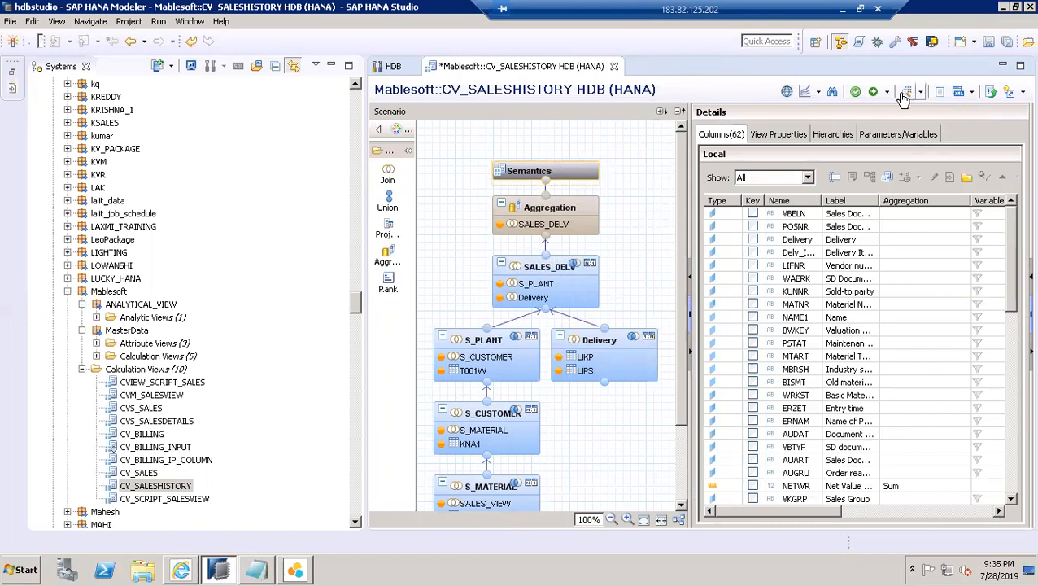
Switch to SAP Lumira, filter the available HANA views by "mable" and choose CV_SALESHISTORY as the dataset source
click(295, 569)
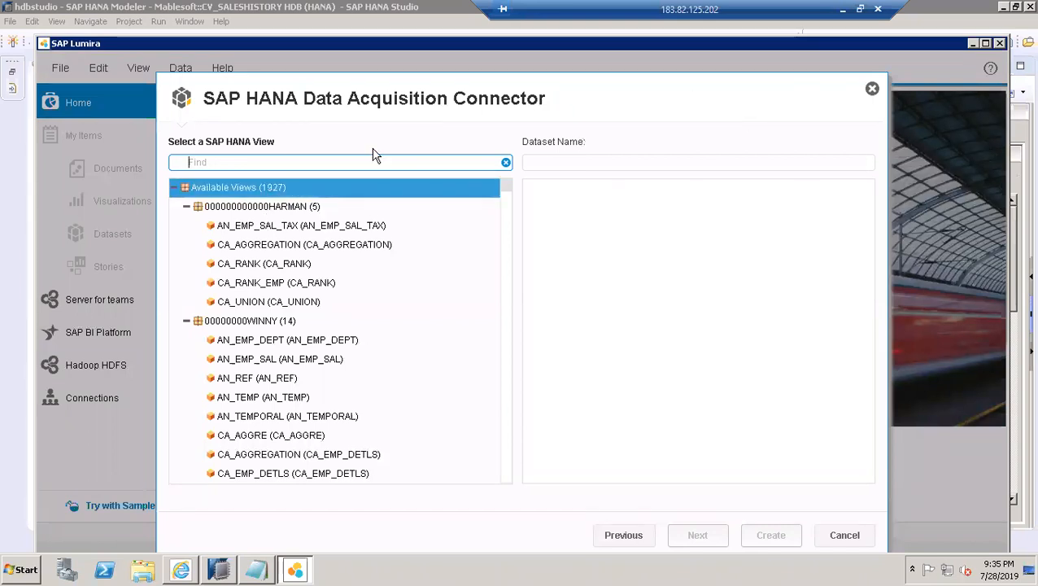
key(alt+Tab)
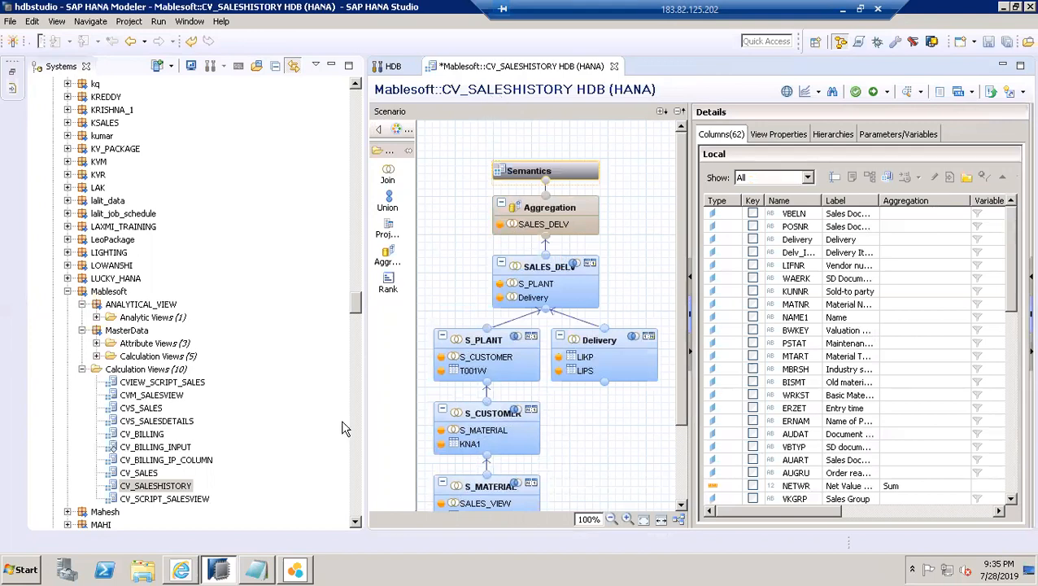
click(295, 570)
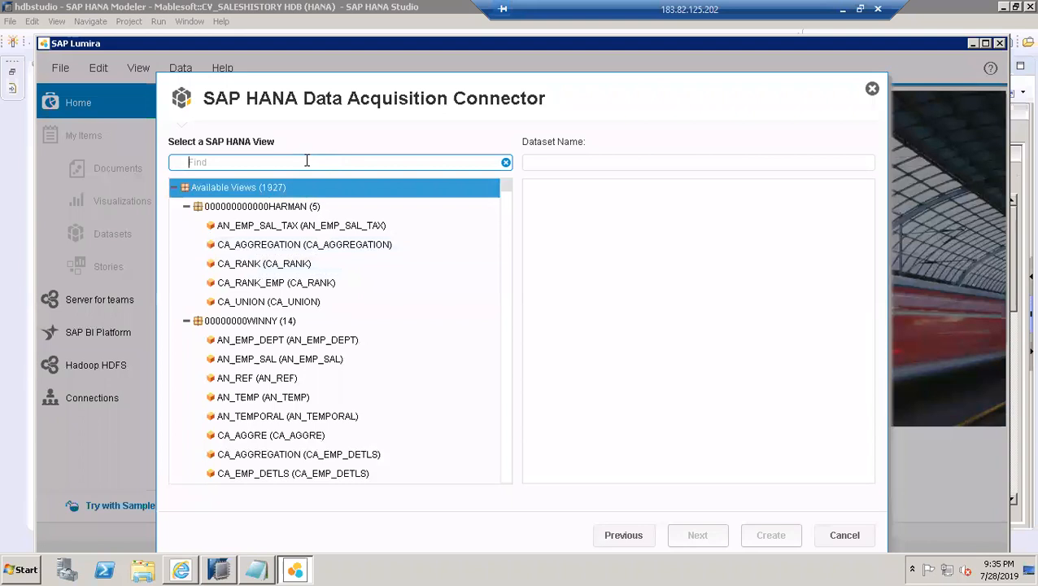
text(m)
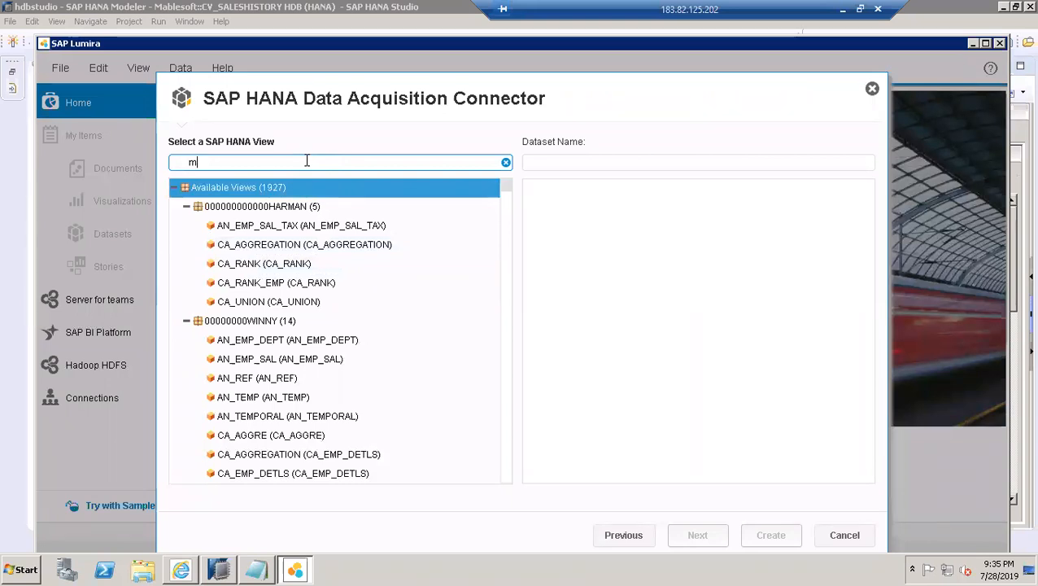
text(able)
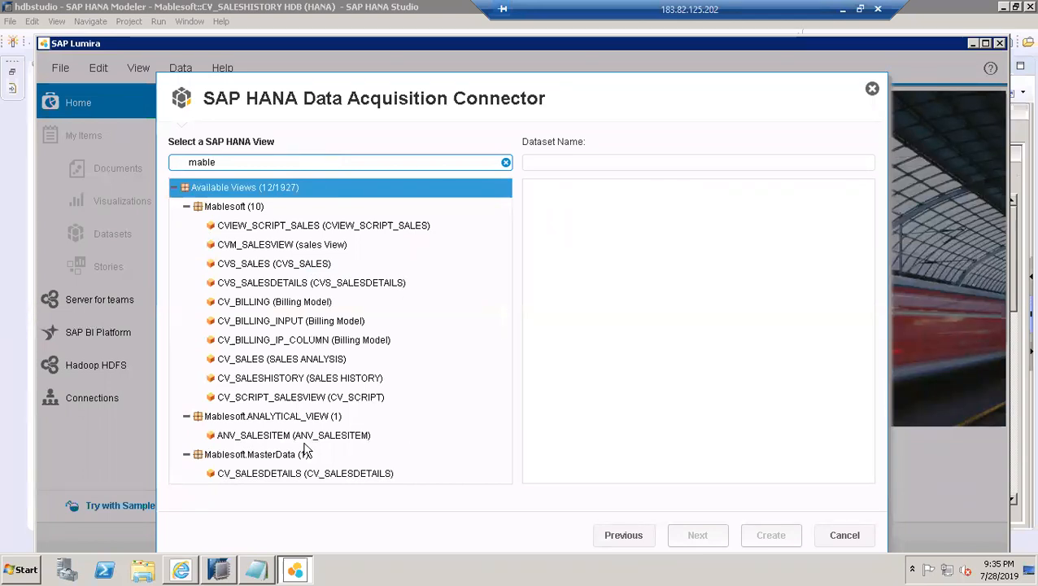
click(292, 381)
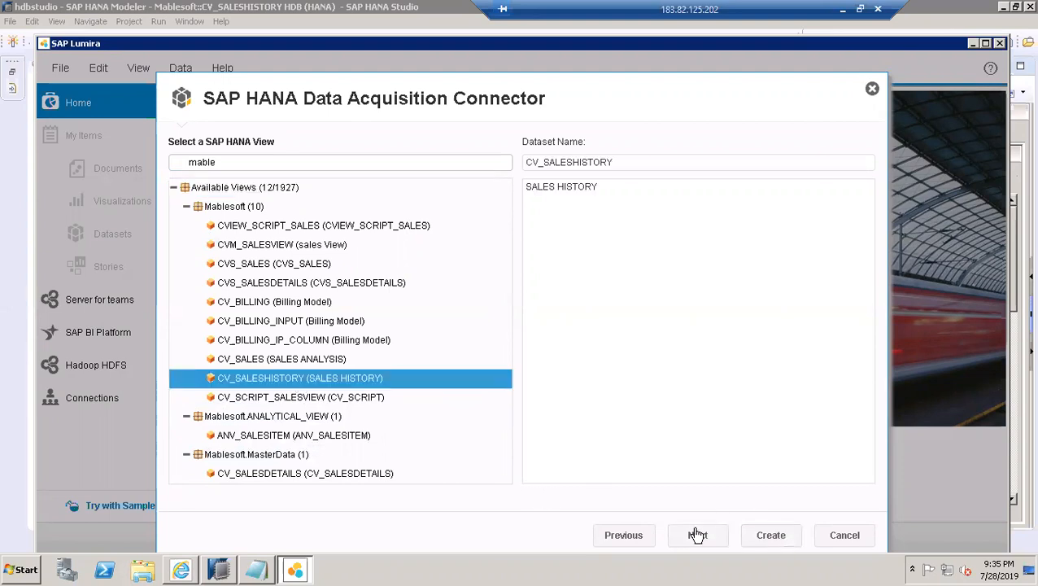
click(697, 535)
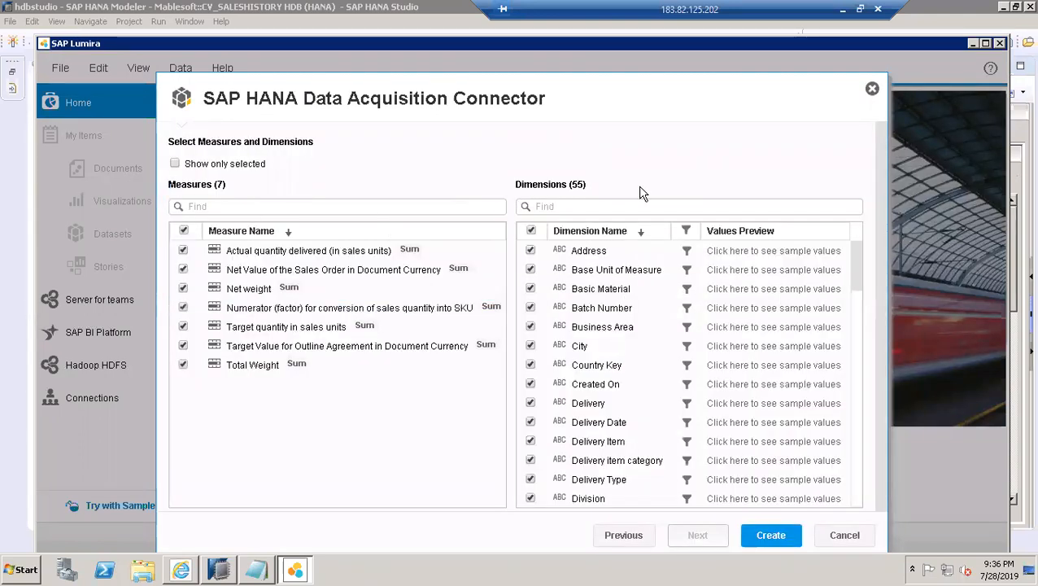
Limit the measures to Actual quantity delivered (in sales units), Net Value of the Sales Order in Document Currency, Net weight and Total Weight
click(585, 205)
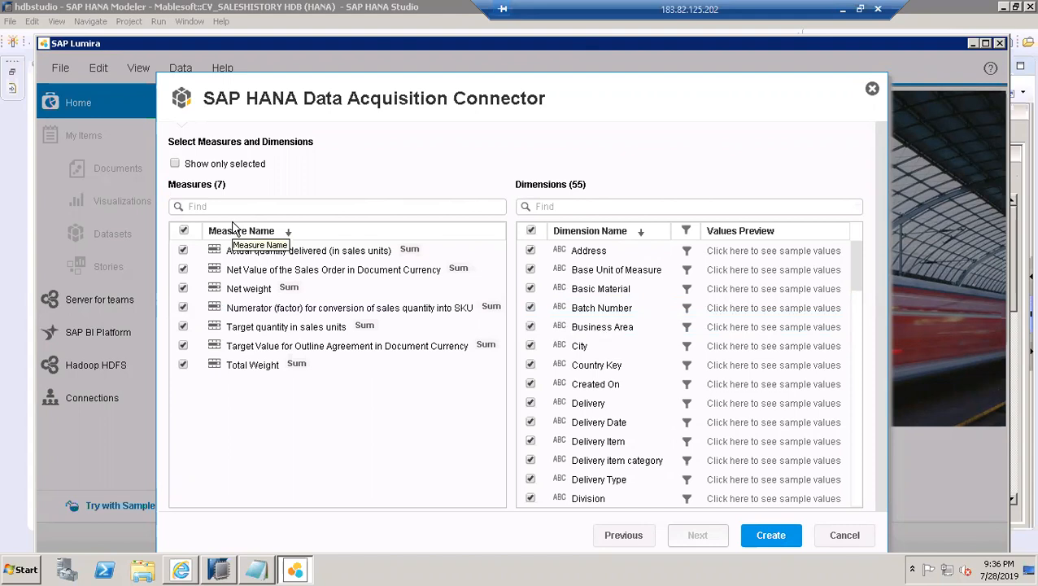
click(202, 311)
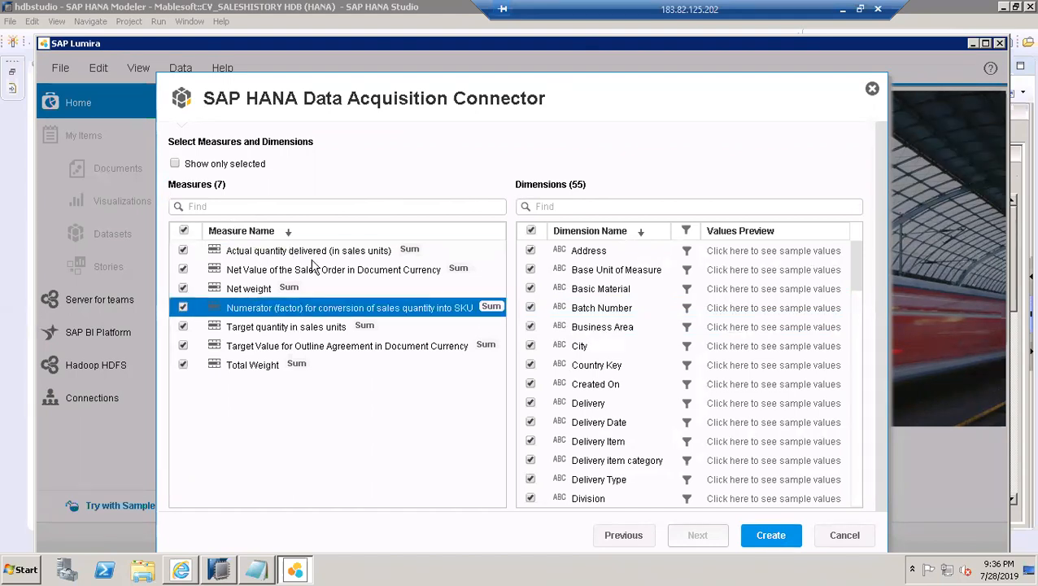
click(183, 232)
click(185, 257)
click(173, 306)
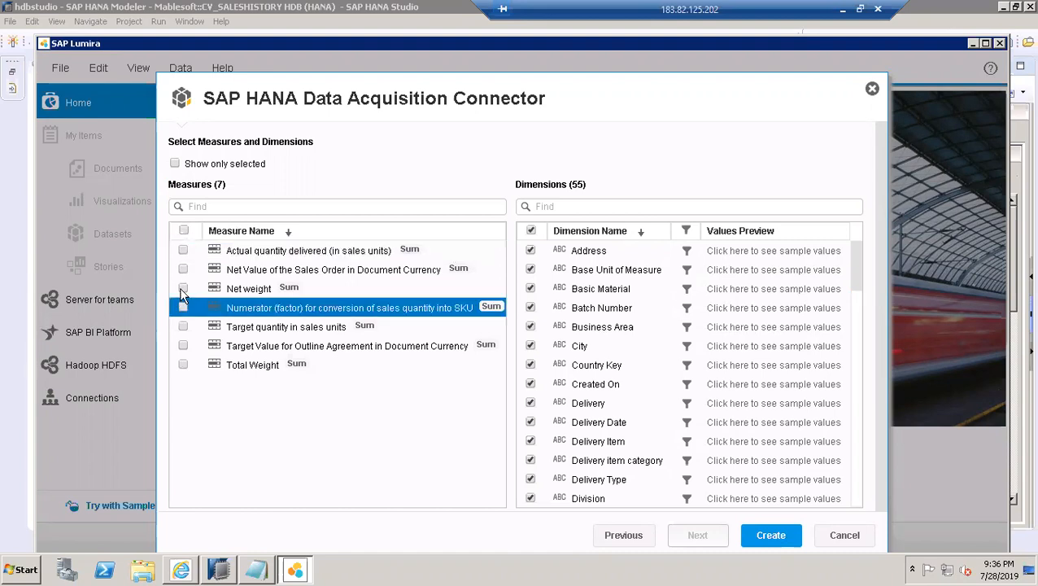
click(182, 290)
click(183, 289)
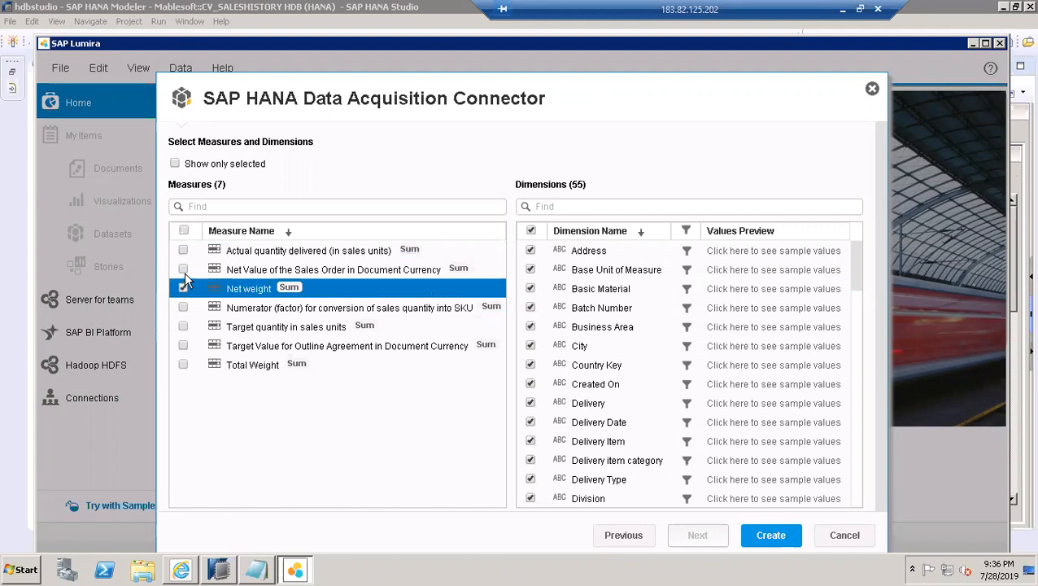
click(183, 270)
click(183, 252)
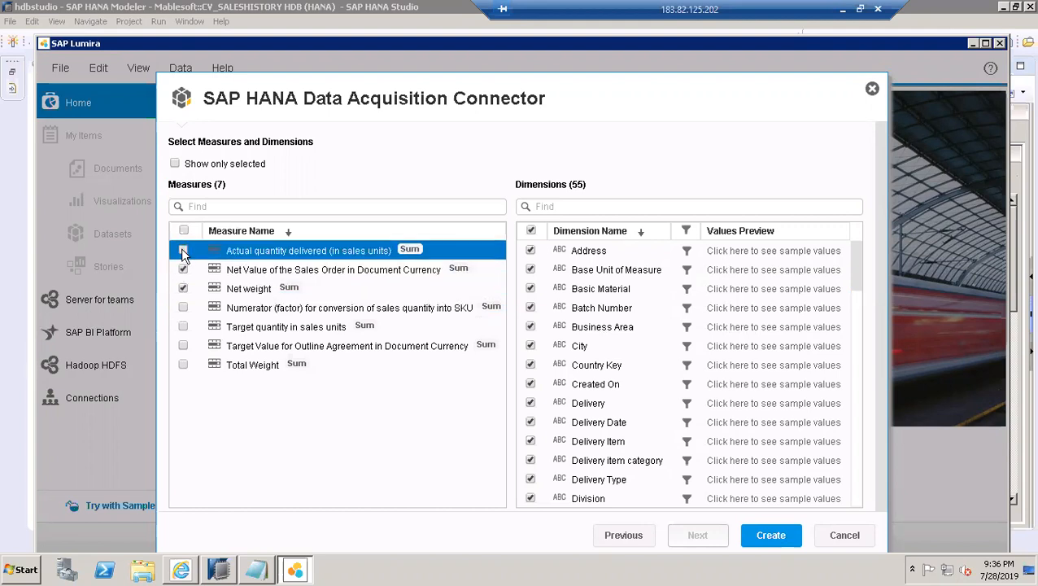
click(183, 252)
click(194, 310)
click(190, 349)
click(184, 366)
click(183, 365)
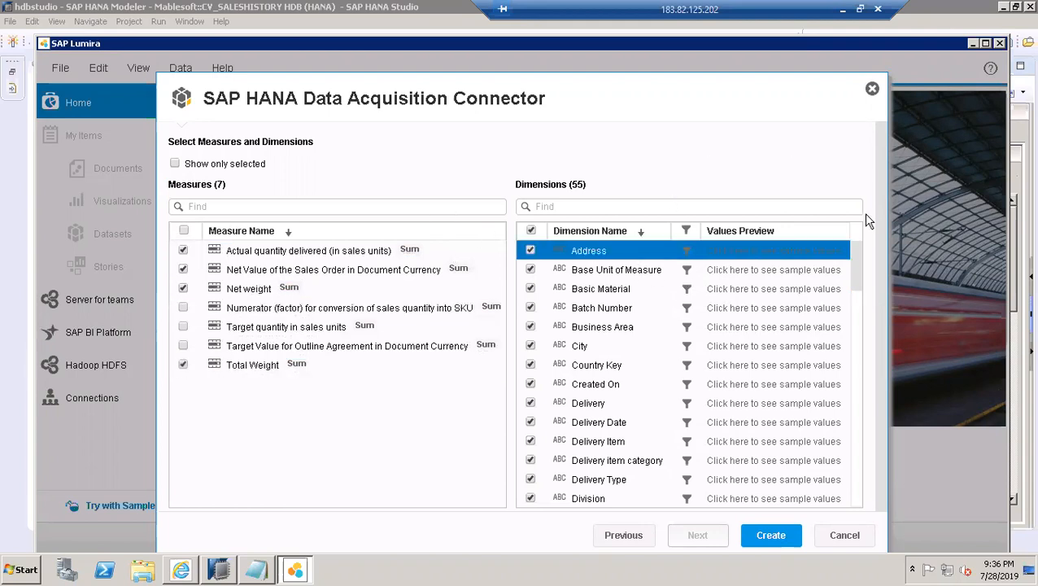
Deselect all dimensions, filter them by "sales" and select Sales Document, Sales Document Item and Sales Document Type
click(531, 232)
click(572, 207)
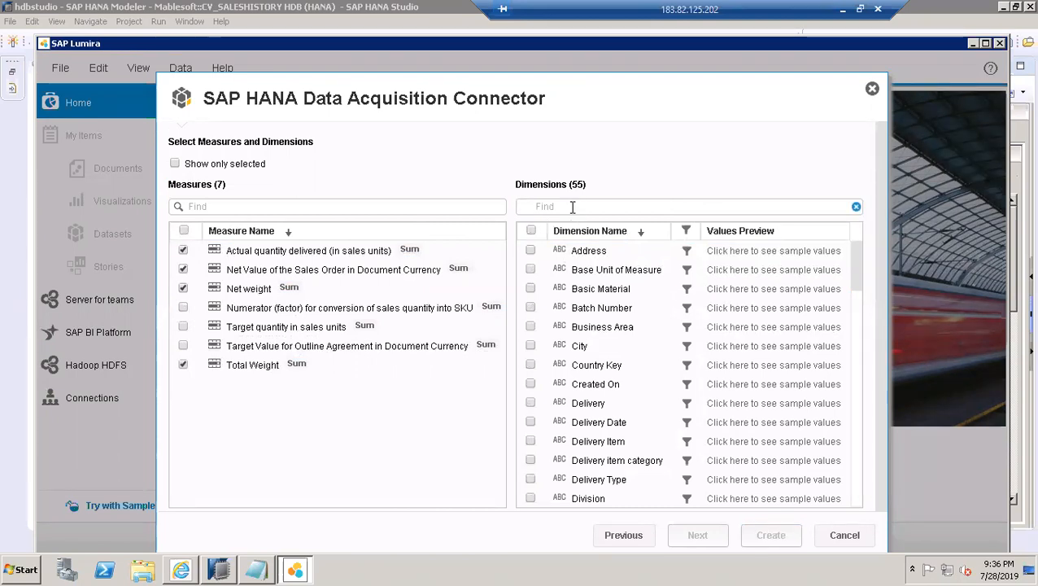
text(sales)
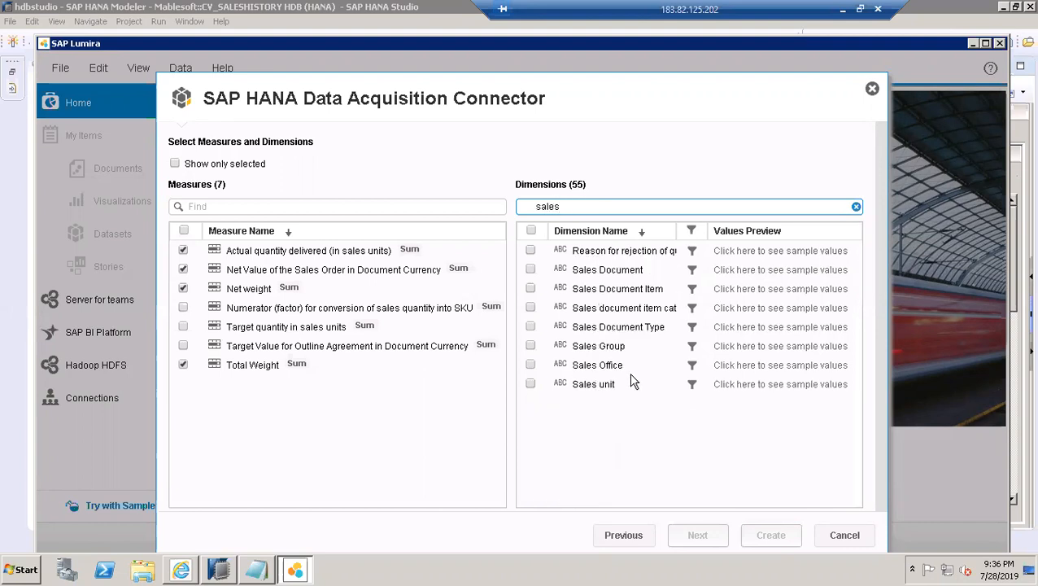
click(530, 269)
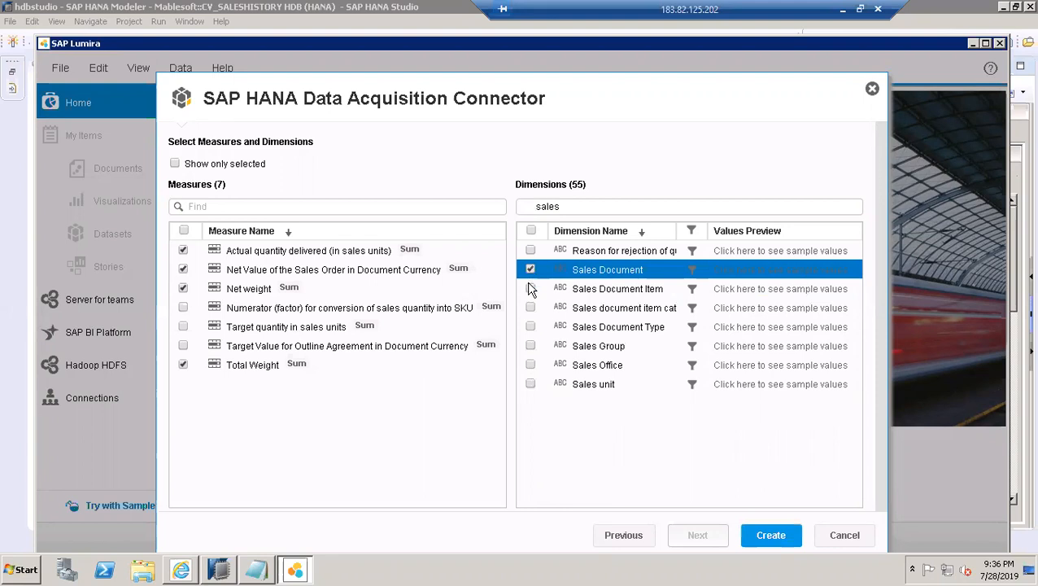
click(531, 327)
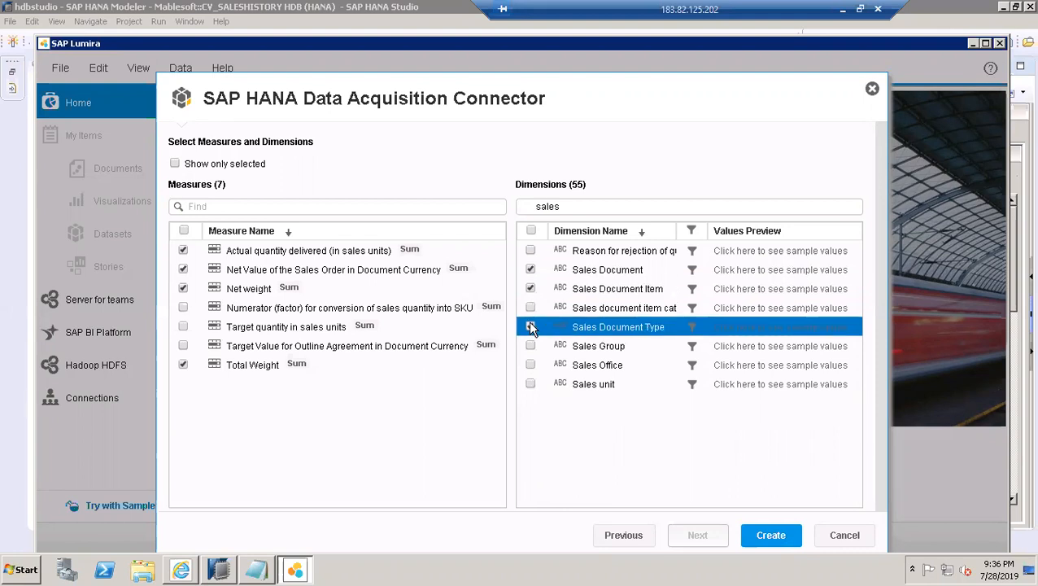
Filter the dimensions by "mater" and select Material Number
drag(577, 206, 516, 207)
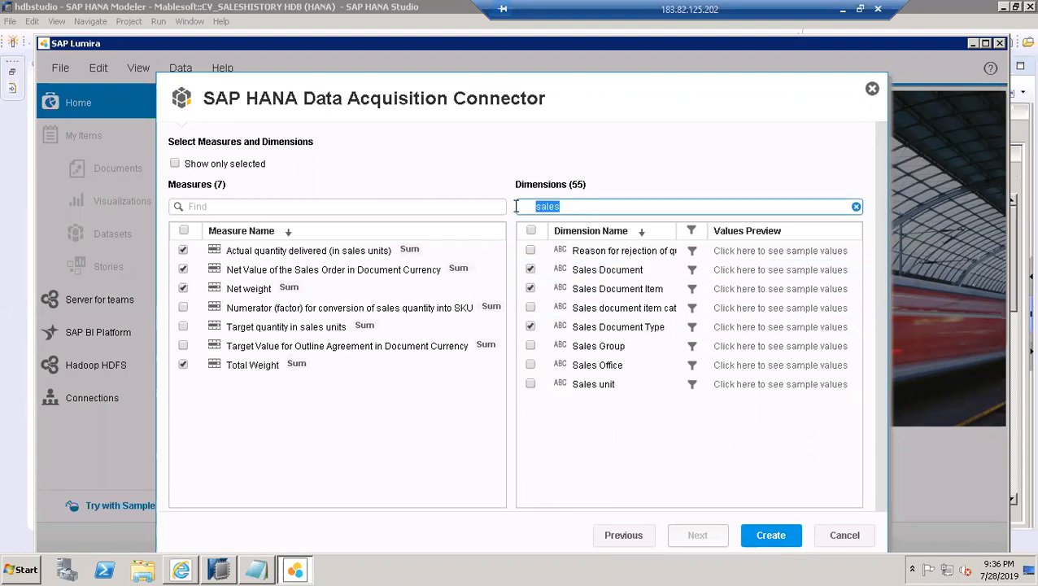
text(mater)
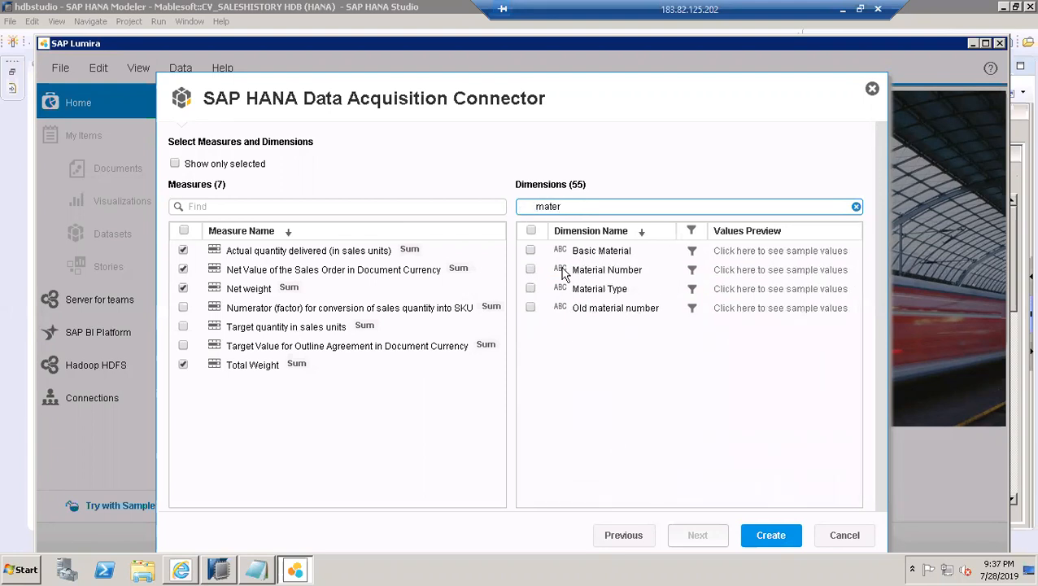
click(531, 271)
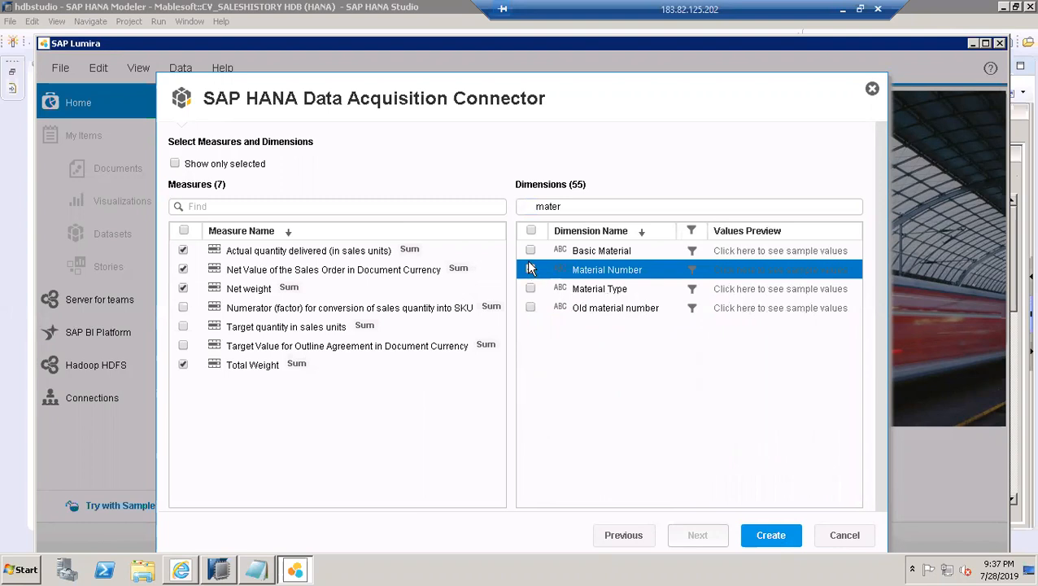
click(532, 270)
Search the dimensions for "cus" in place of the material filter and clear that search again
click(584, 208)
key(BackSpace)
key(BackSpace)
key(BackSpace)
key(BackSpace)
key(BackSpace)
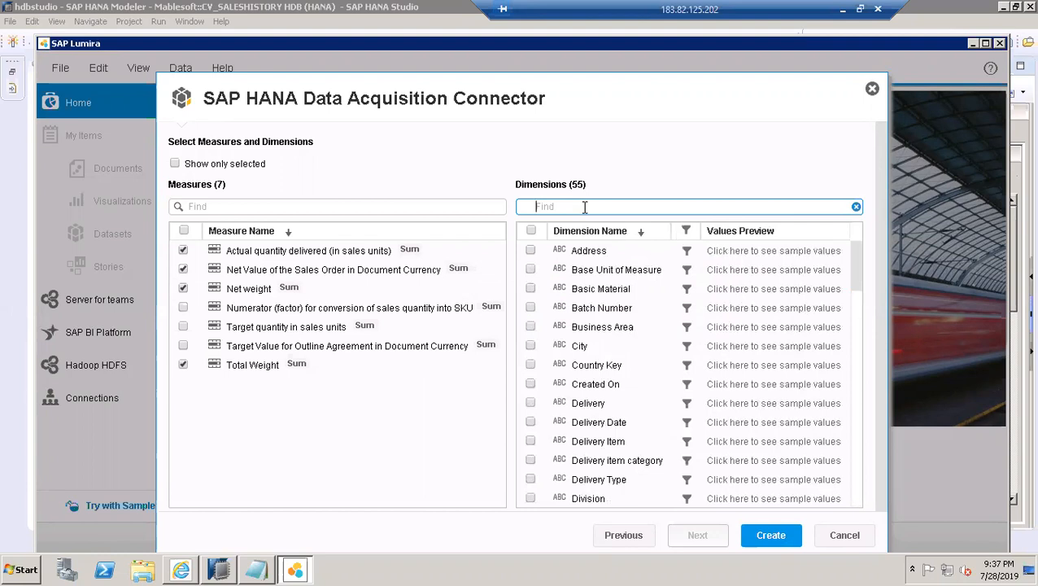
text(cus)
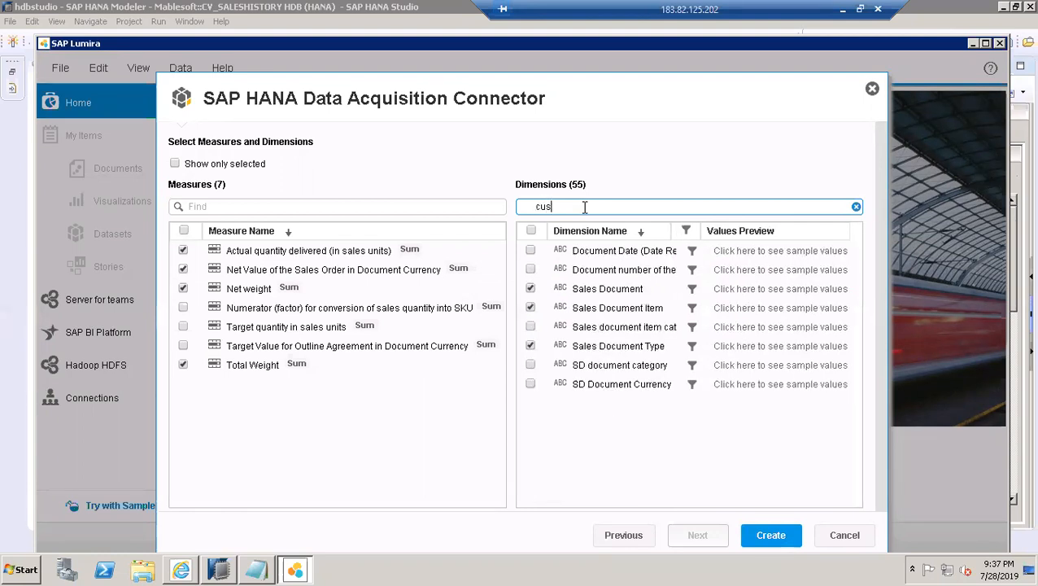
key(BackSpace)
key(BackSpace)
key(BackSpace)
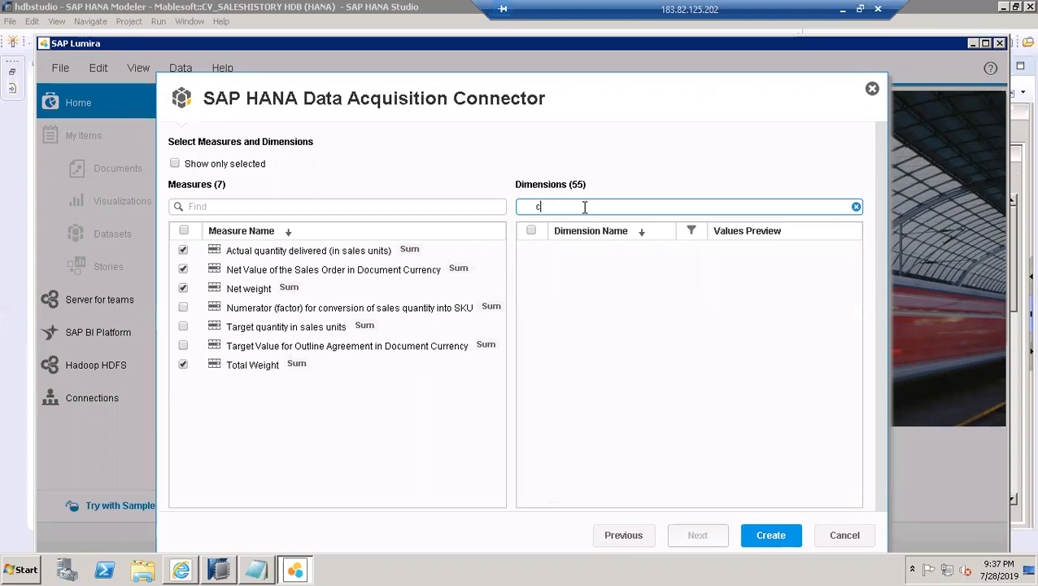
Filter the dimensions by "sold" and select Sold-to party
text(sold)
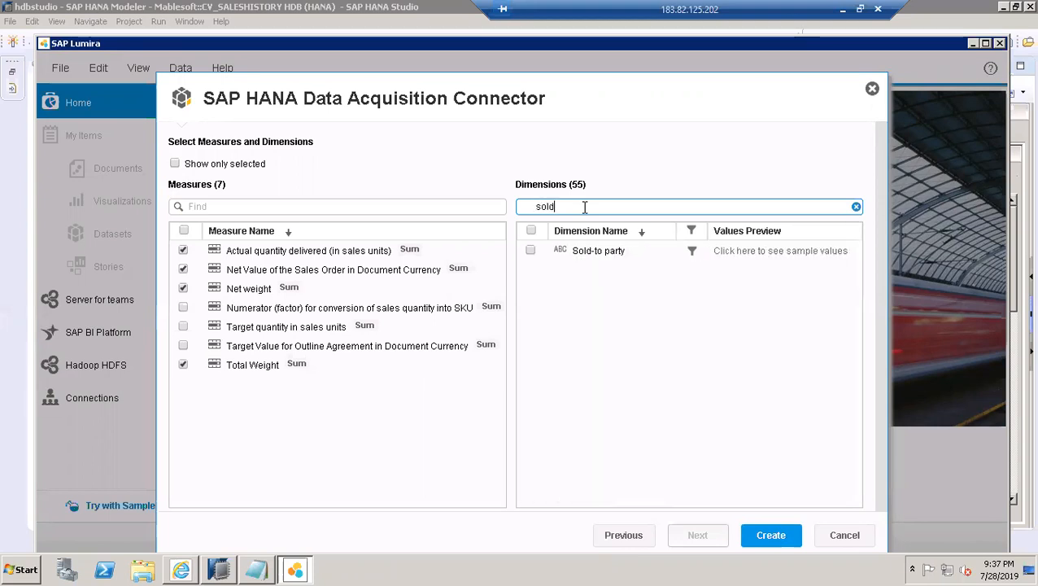
click(530, 251)
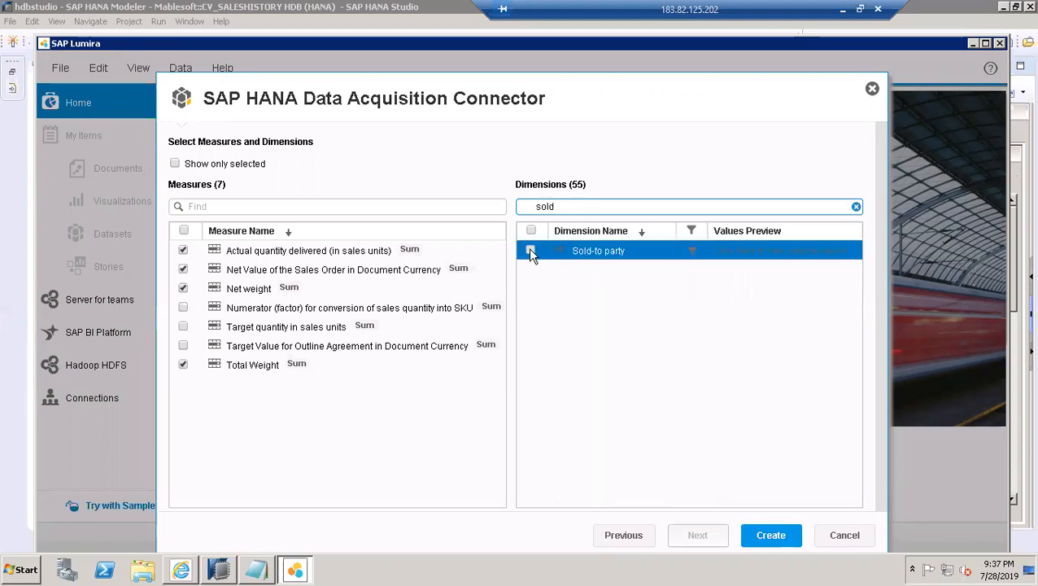
Filter the dimensions by "delivery" and select Delivery, Delivery Date, Delivery Item and Delivery Type
click(561, 207)
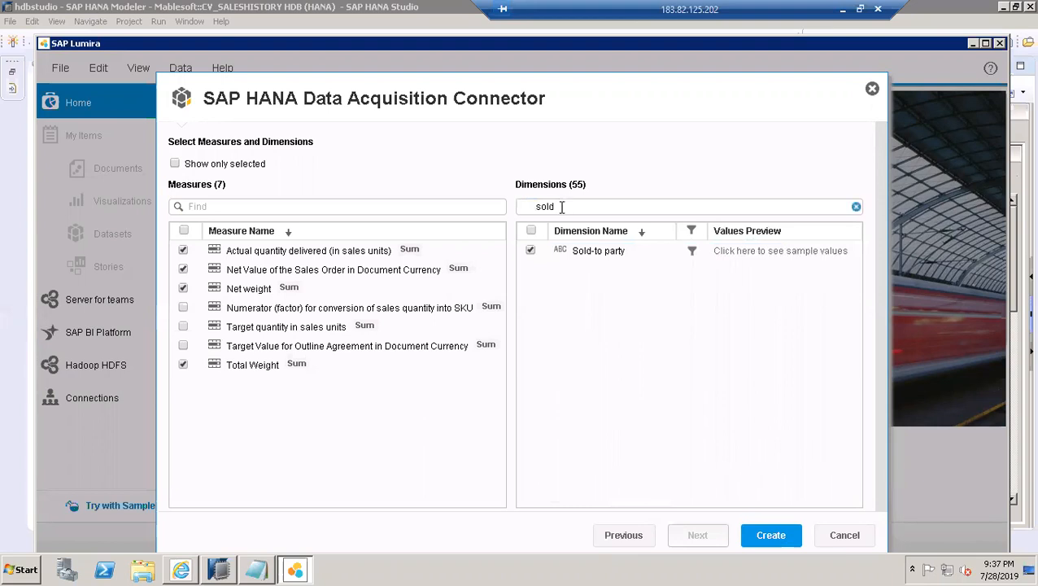
key(BackSpace)
key(BackSpace)
key(BackSpace)
key(BackSpace)
text(delivery)
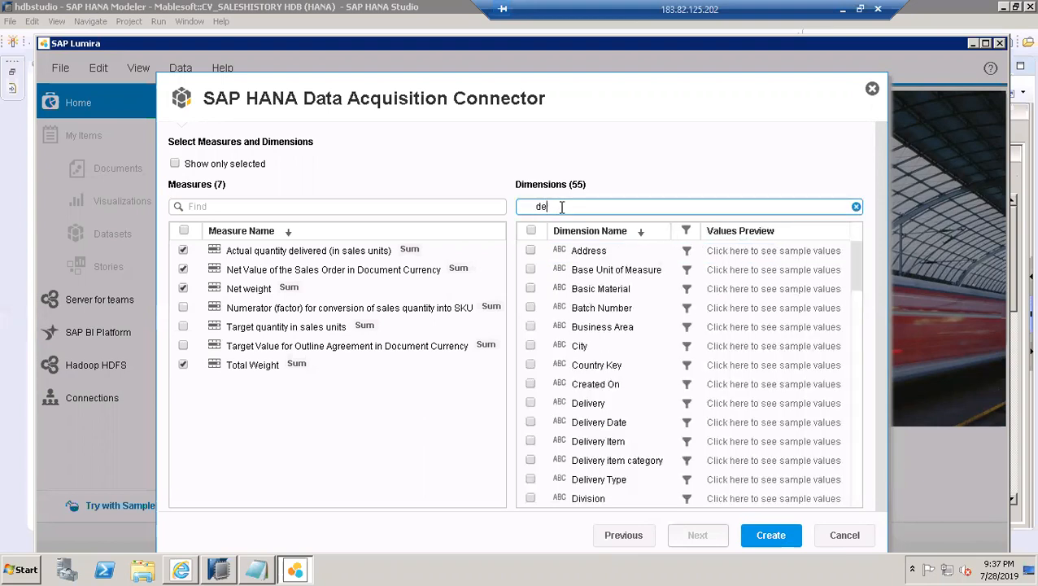
key(BackSpace)
key(BackSpace)
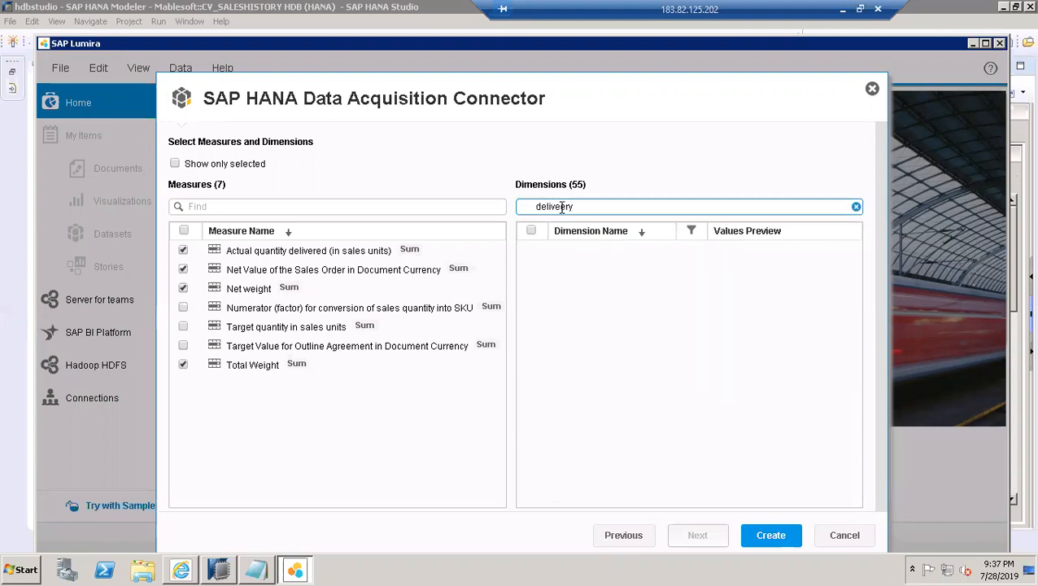
text(ry)
click(531, 252)
click(530, 250)
click(531, 266)
click(531, 266)
click(527, 287)
click(528, 286)
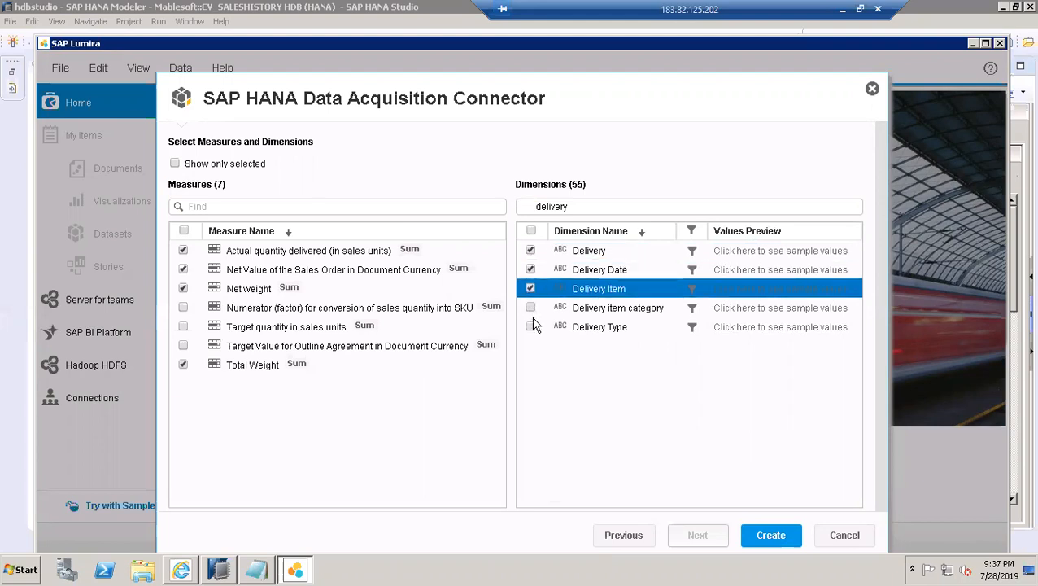
click(528, 325)
click(529, 325)
Filter the dimensions by "pla", select Plant (Own or External) and create the dataset
click(589, 206)
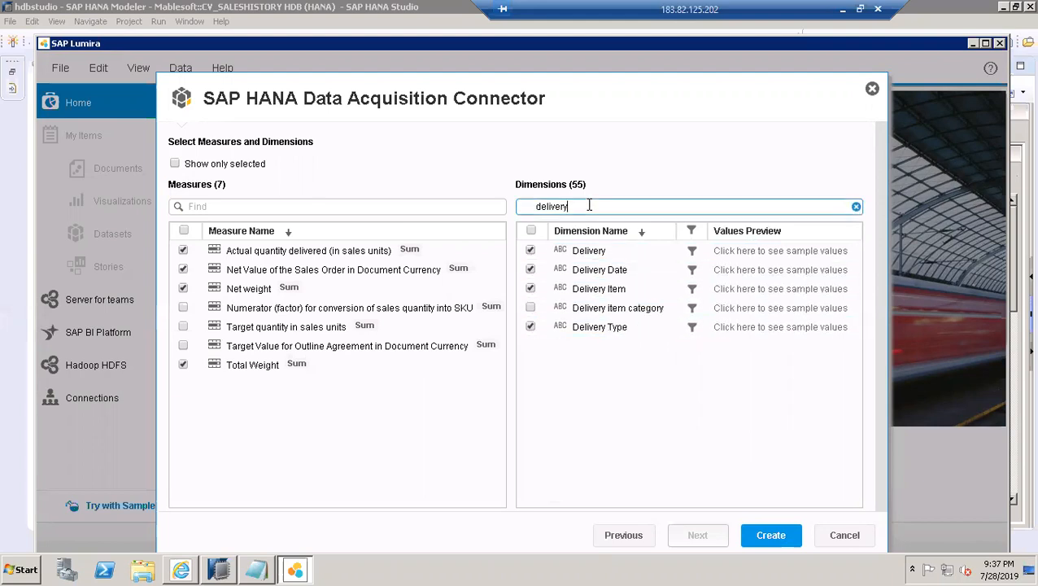
drag(589, 206, 533, 202)
key(BackSpace)
text(pla)
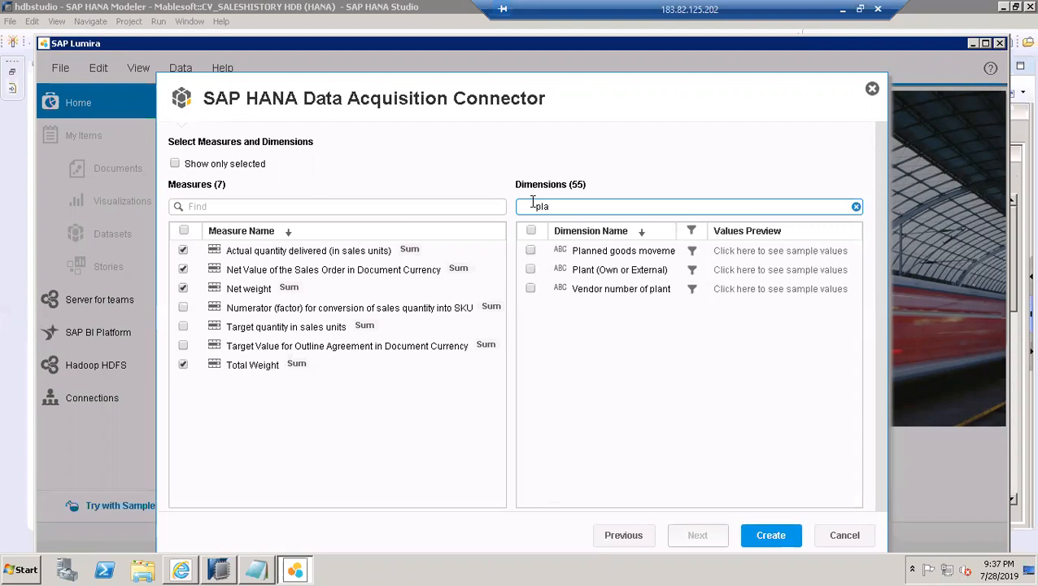
click(531, 270)
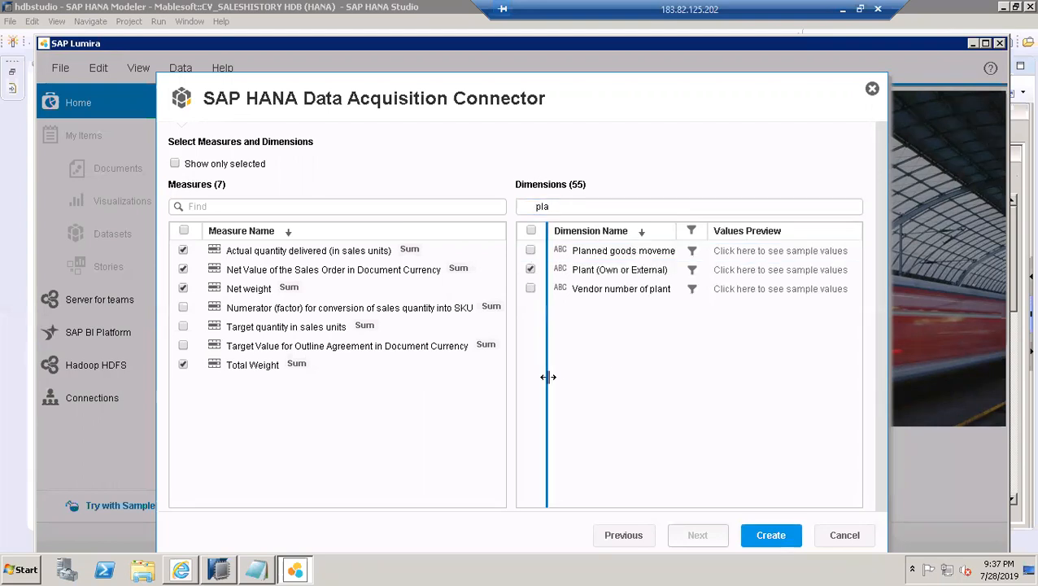
click(776, 518)
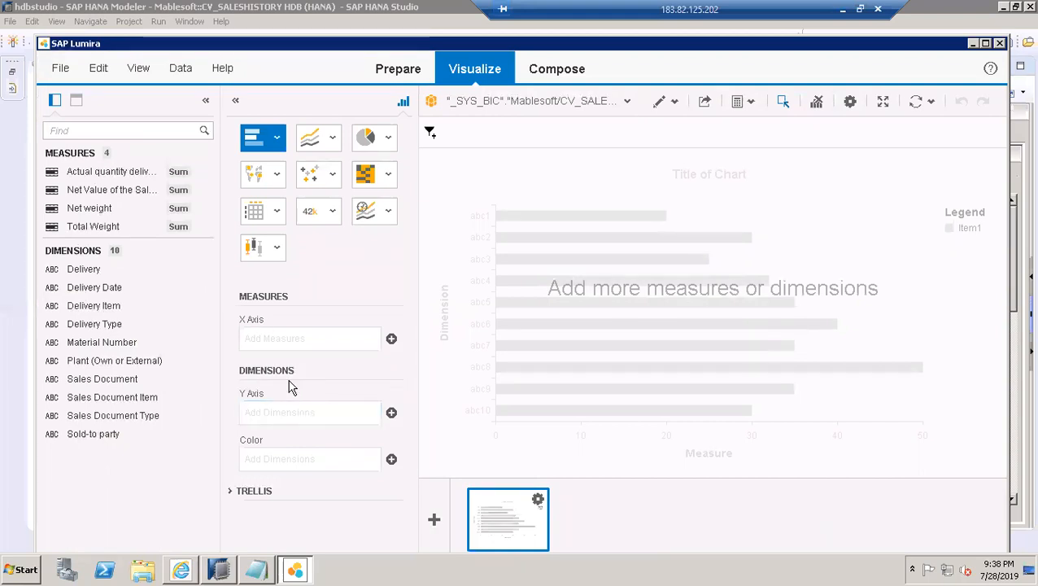
Add Net Value of the Sales Order in Document Currency and Actual quantity delivered (in sales units) to the bar chart's X axis
click(391, 339)
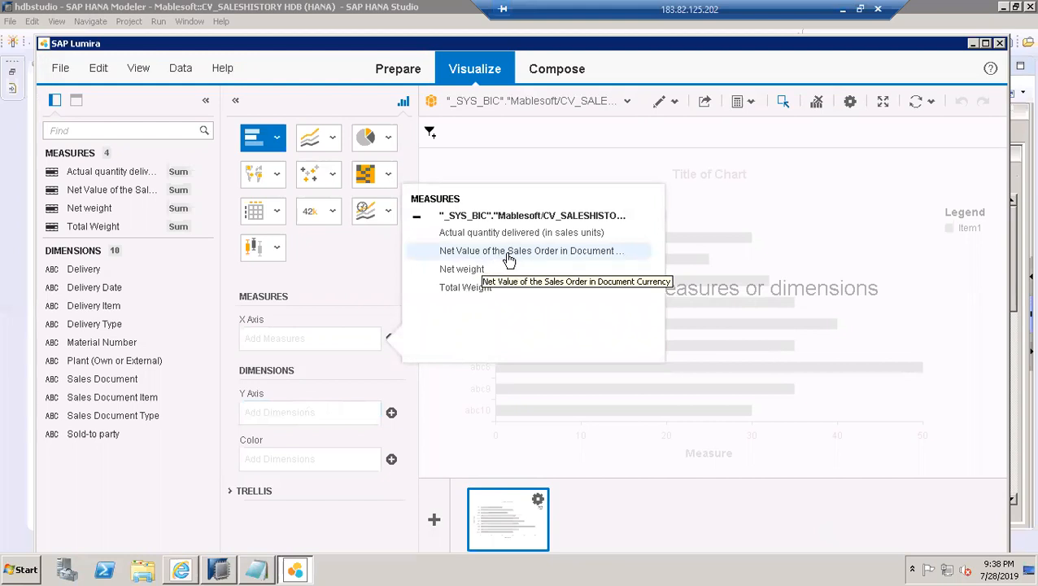
click(510, 255)
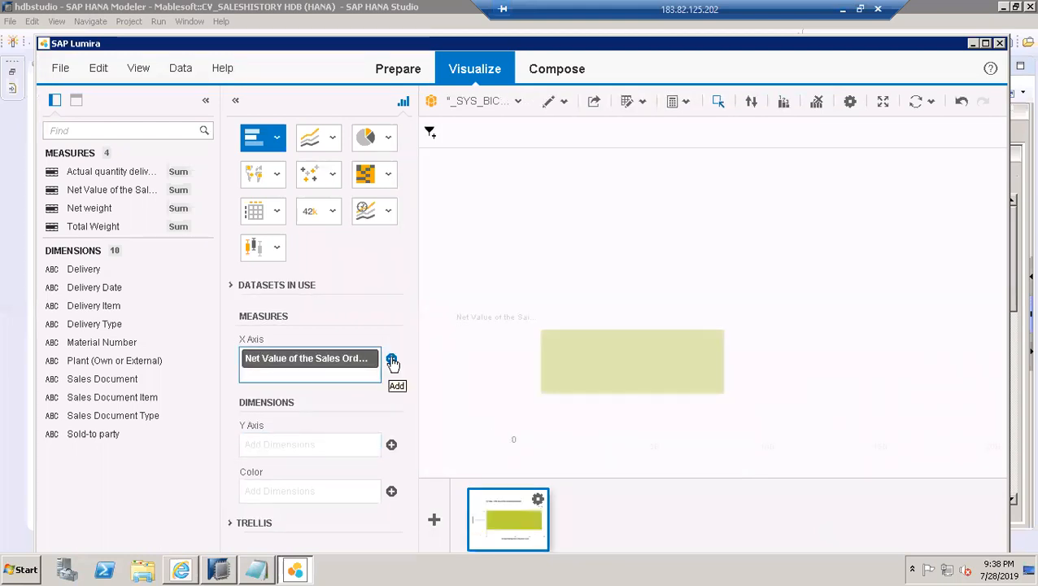
click(392, 359)
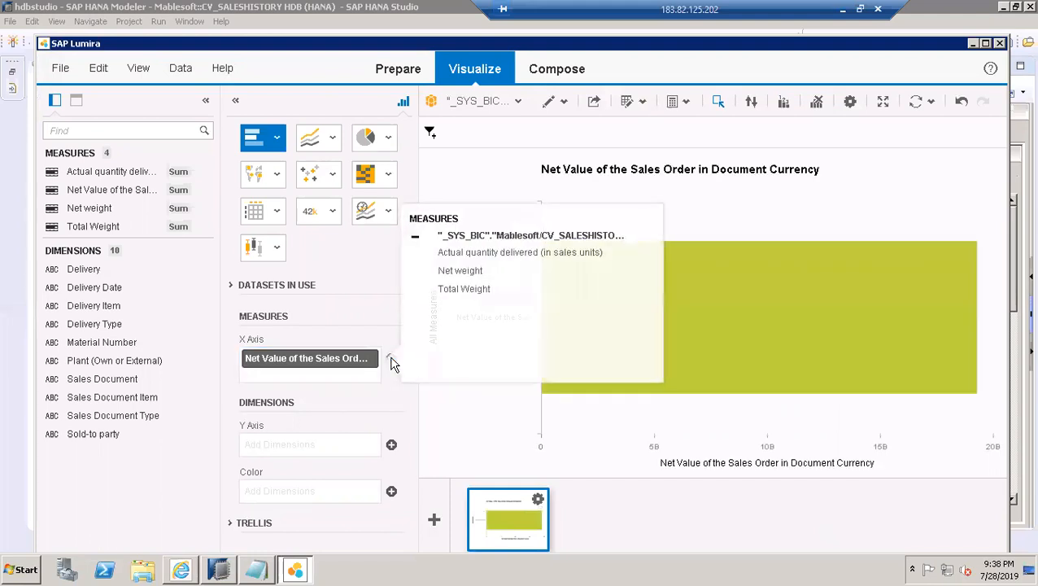
click(505, 257)
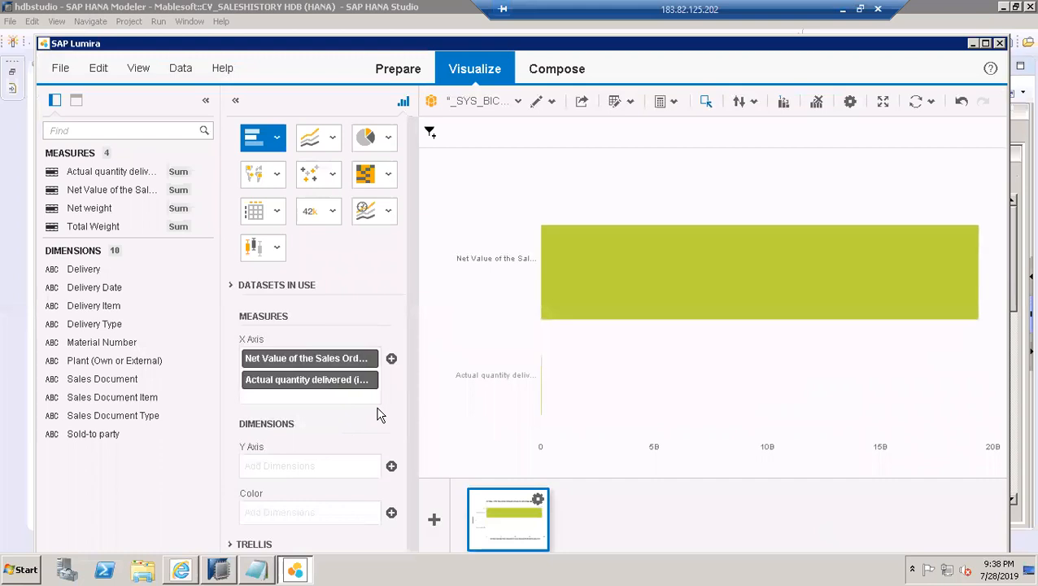
Add the dimensions Sales Document, Sales Document Item and Delivery to the chart's Y axis
click(391, 466)
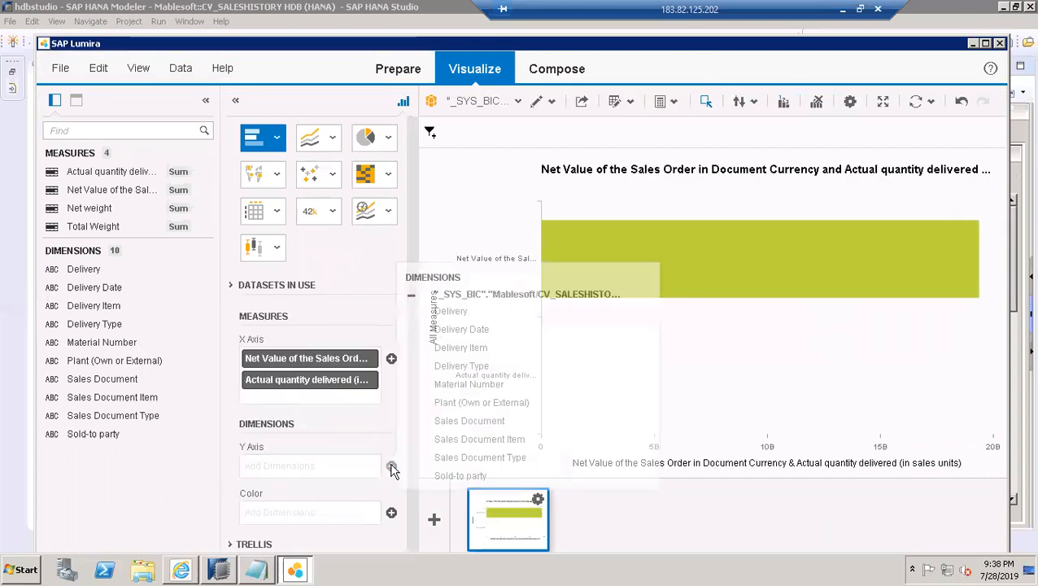
click(498, 423)
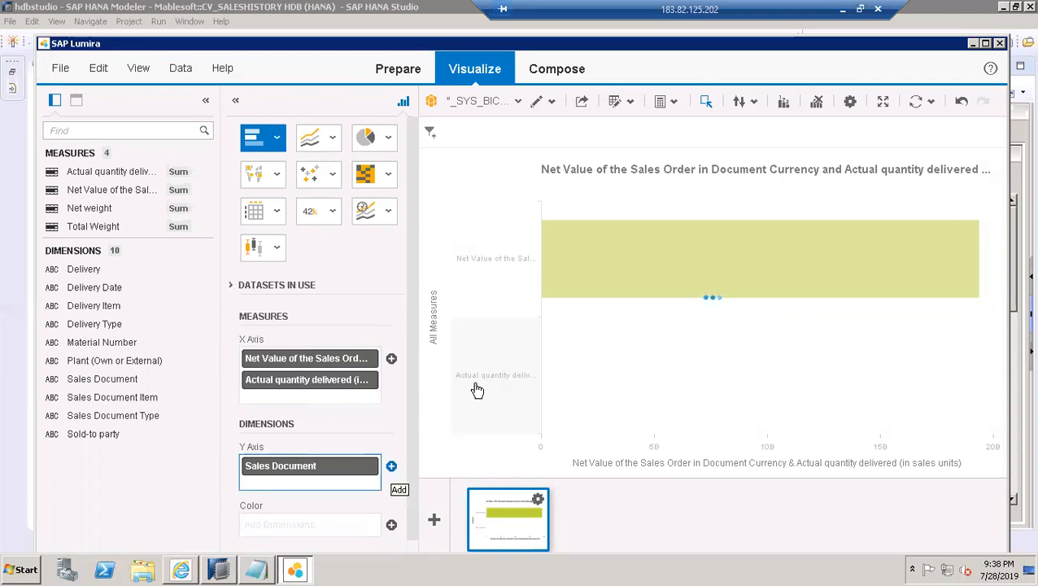
click(391, 468)
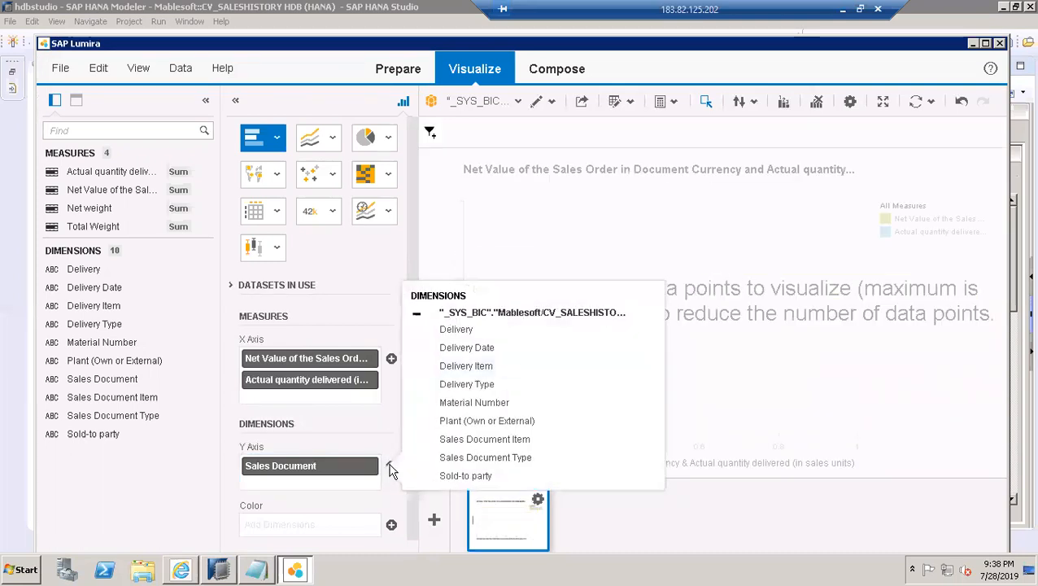
click(488, 442)
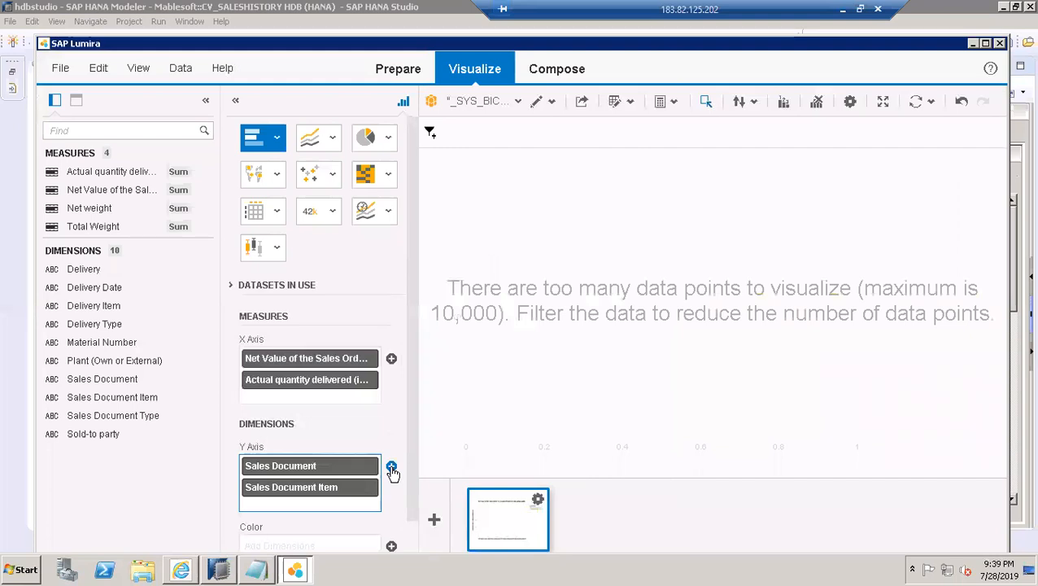
click(392, 469)
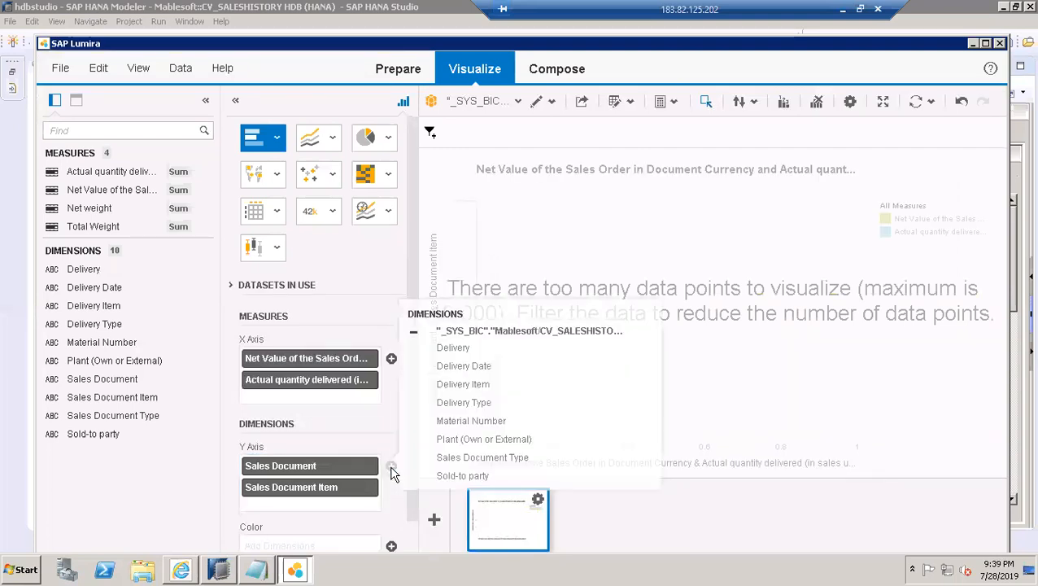
click(489, 348)
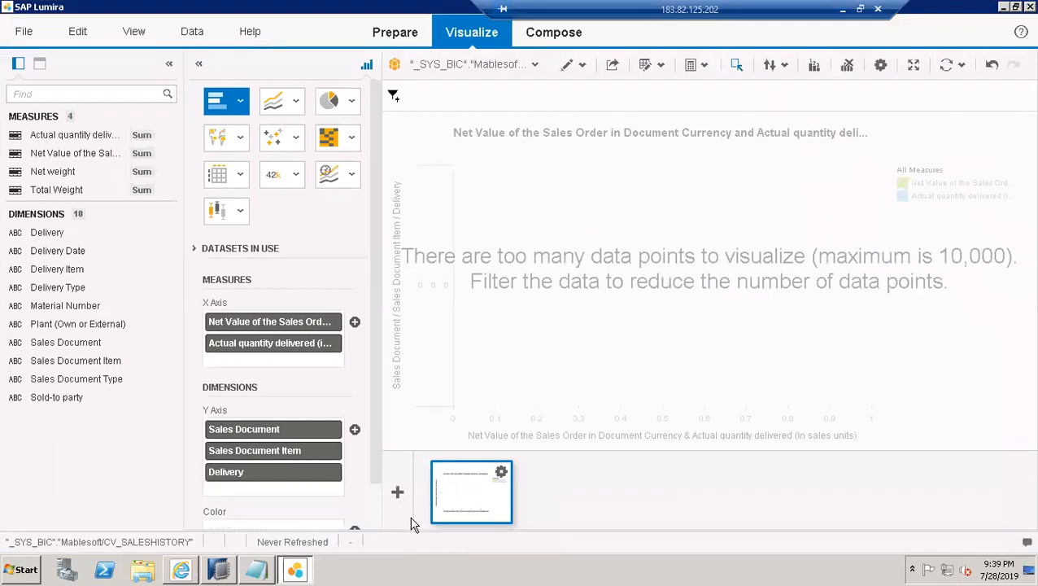
Assign the Delivery Date dimension to the chart's color
scroll(374, 512, down, 1)
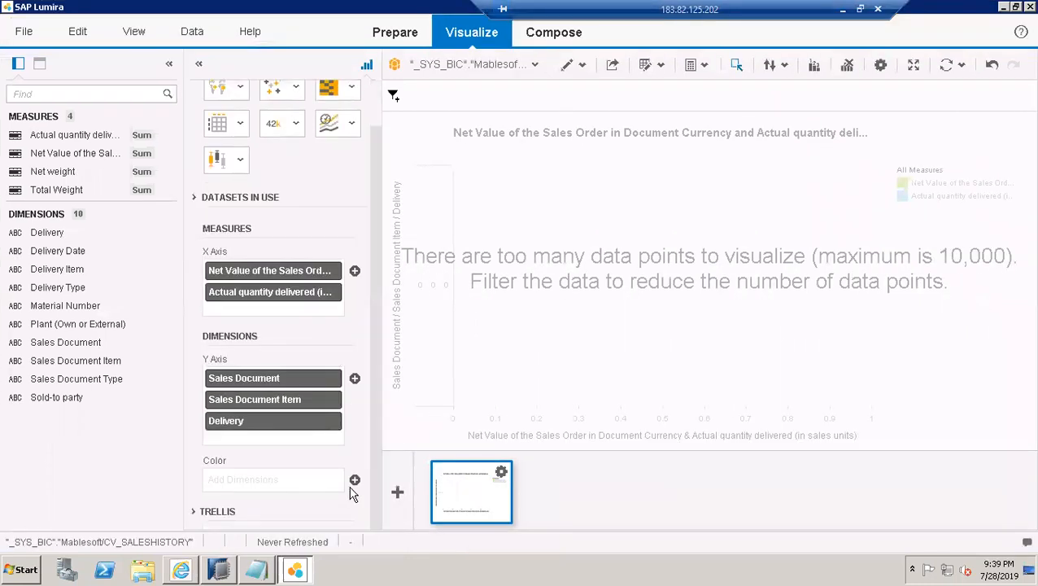
click(355, 480)
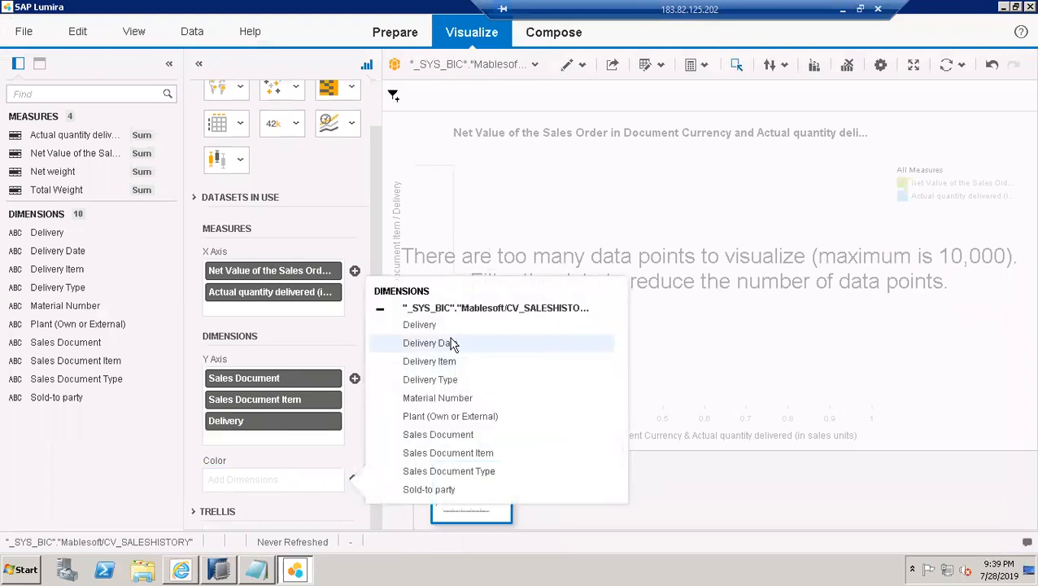
click(431, 342)
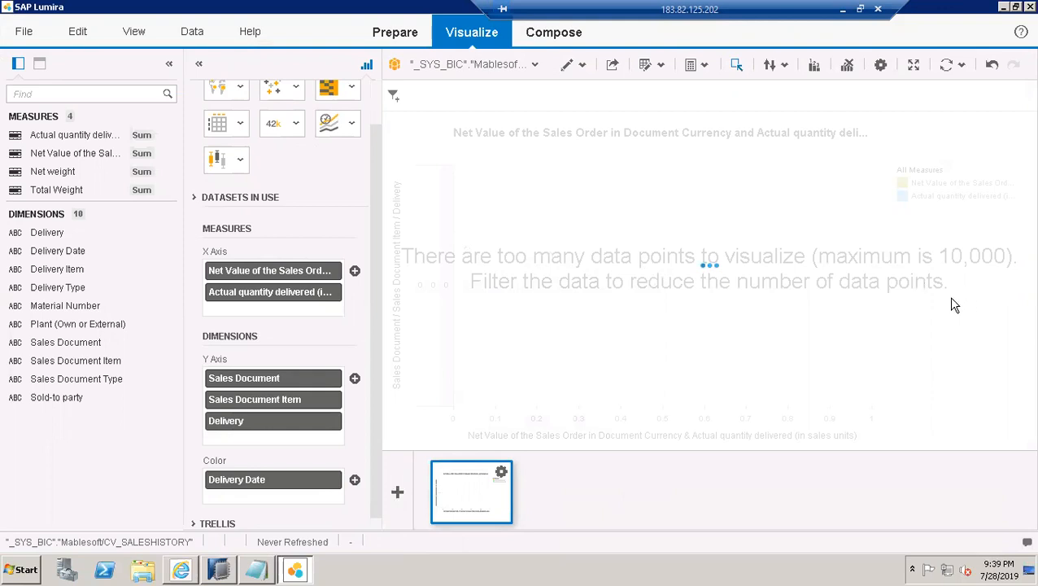
Change the visualization to a crosstab table and remove Sales Document Item from its rows
click(221, 126)
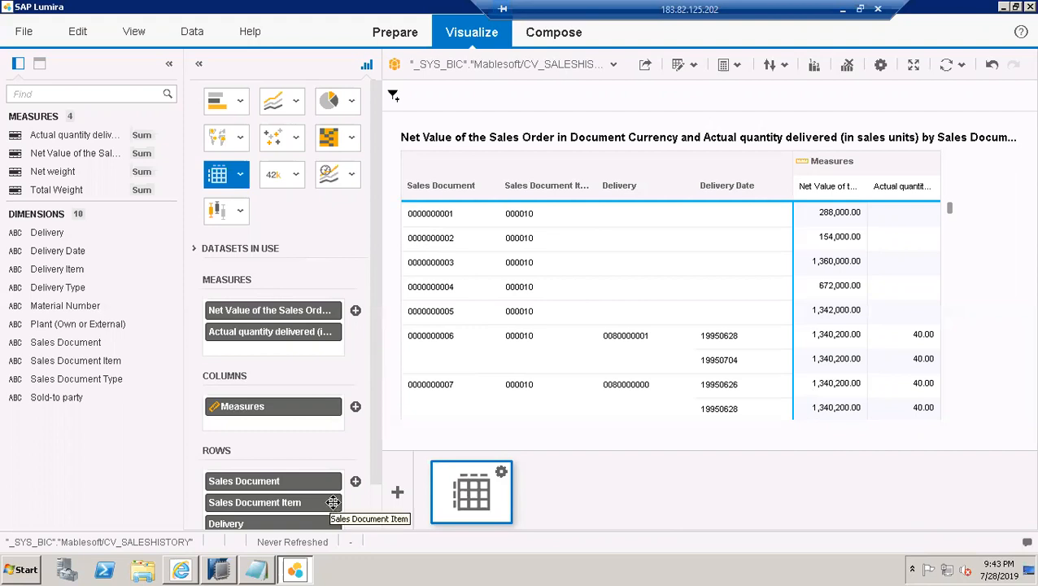
click(333, 502)
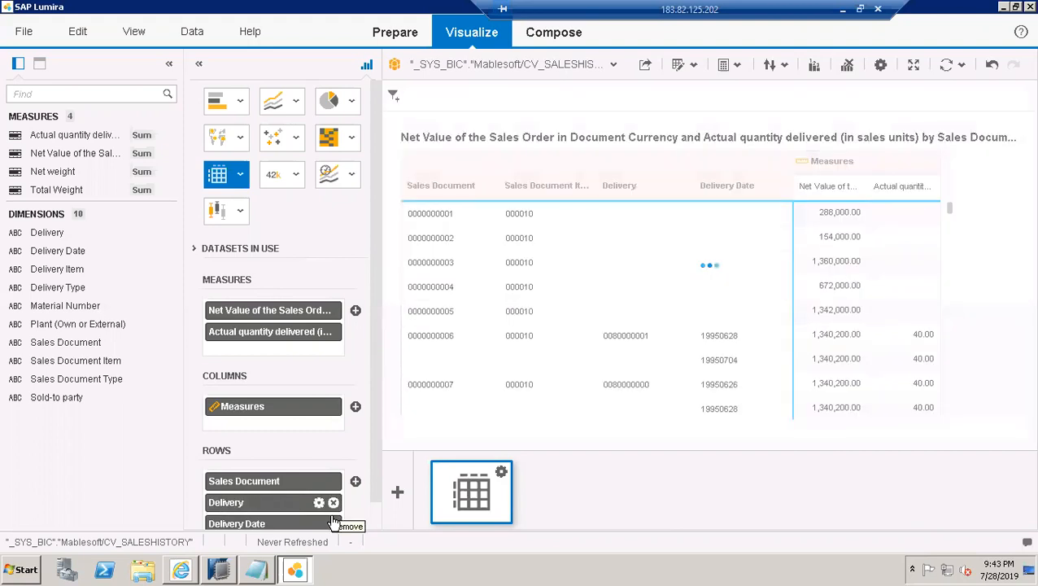